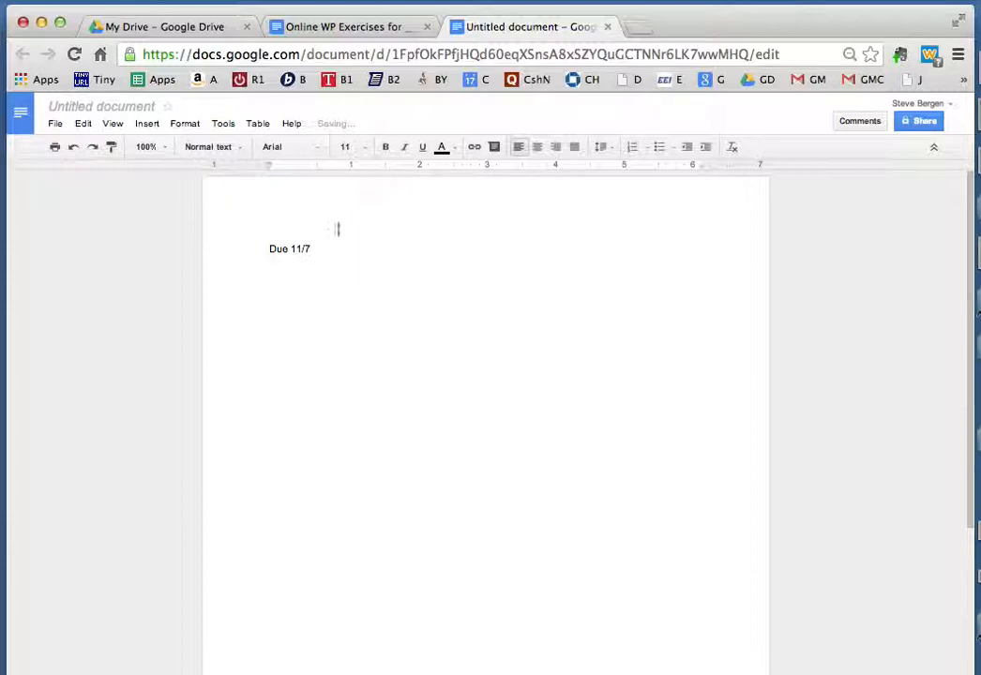
Set the font size of the "Due 11/7" text to 24
{"action": "left_click_drag", "start_coordinate": [326, 248], "coordinate": [261, 245]}
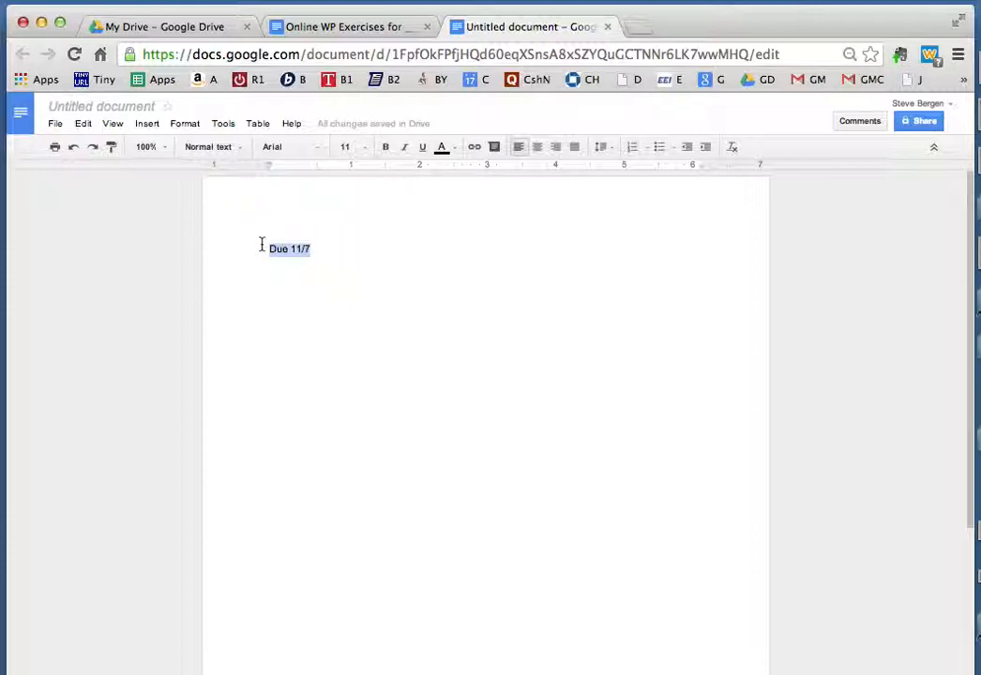
{"action": "left_click", "coordinate": [361, 147]}
{"action": "left_click", "coordinate": [362, 302]}
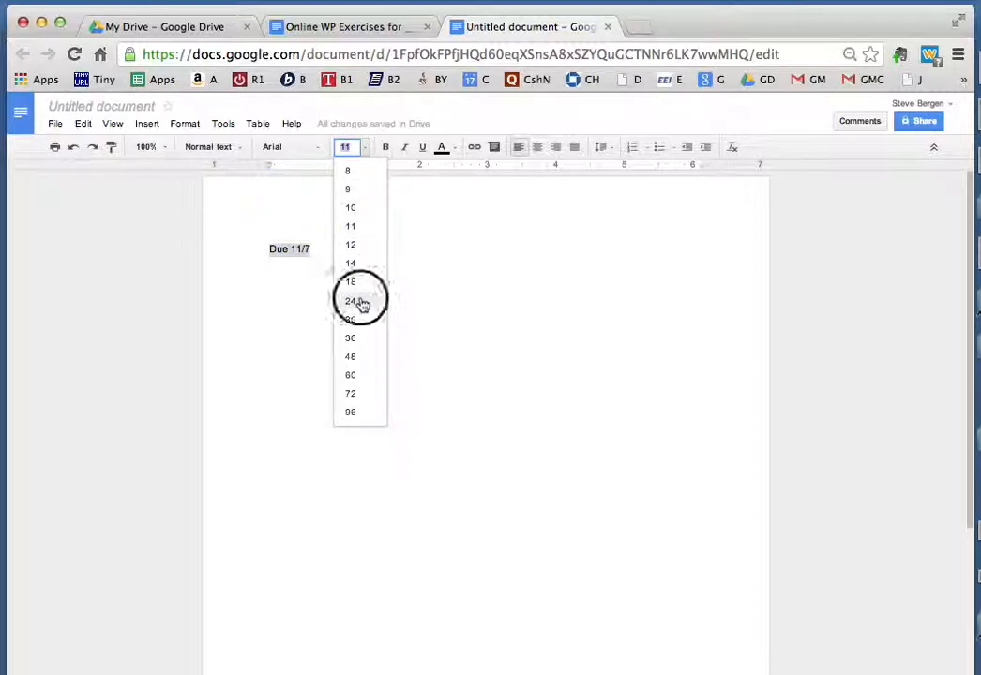
{"action": "left_click", "coordinate": [357, 296]}
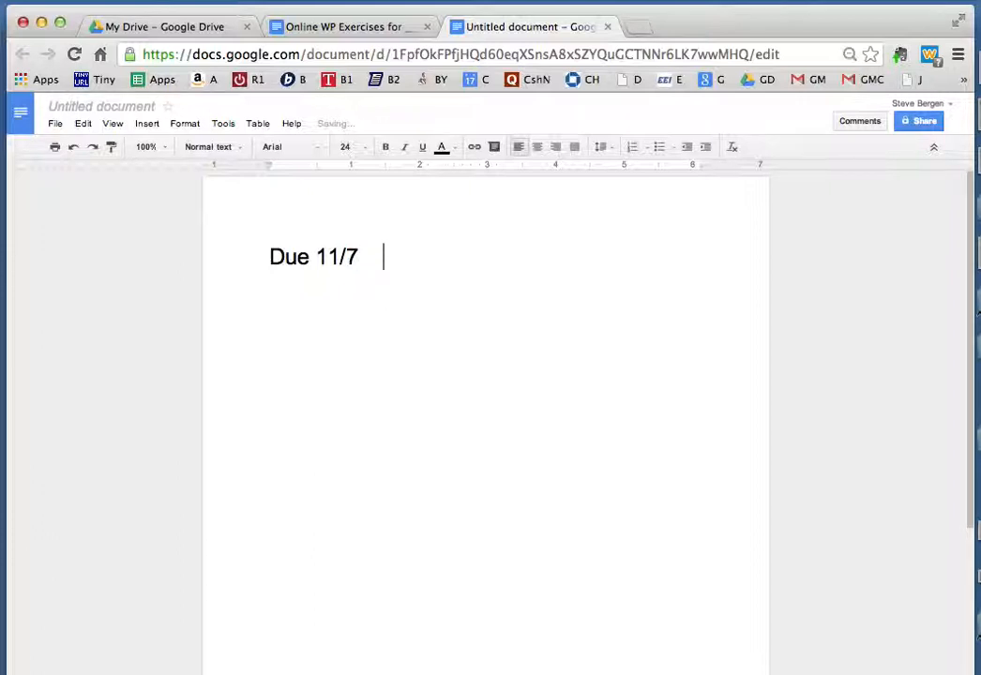
Add "Read pages 100-110 of the book" after "Due 11/7" on the same line
{"action": "type", "text": "Read"}
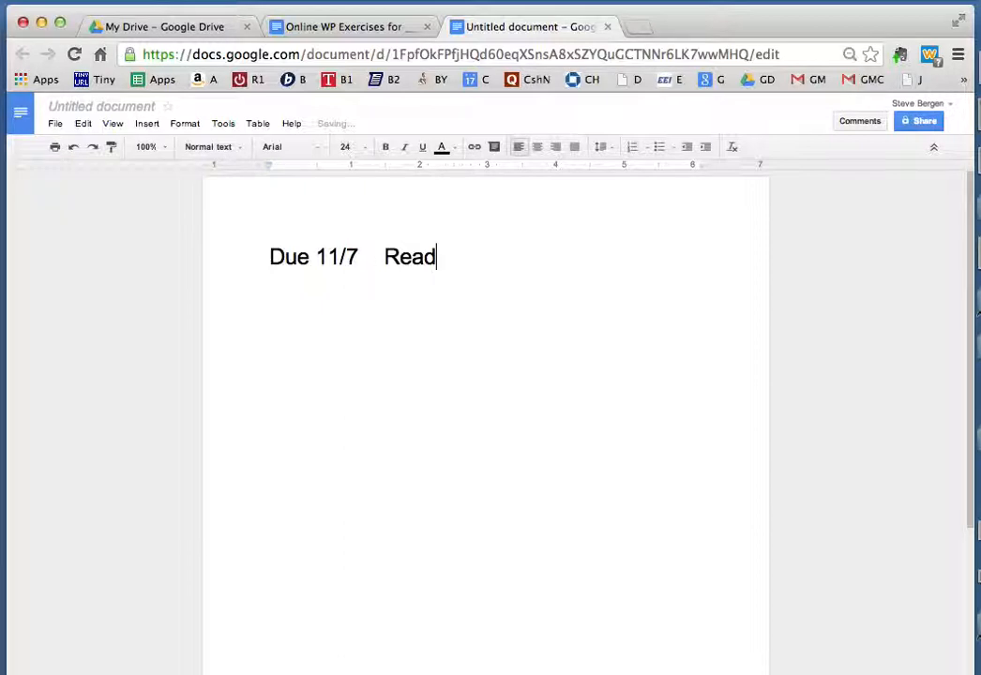
{"action": "type", "text": " pages 100-101"}
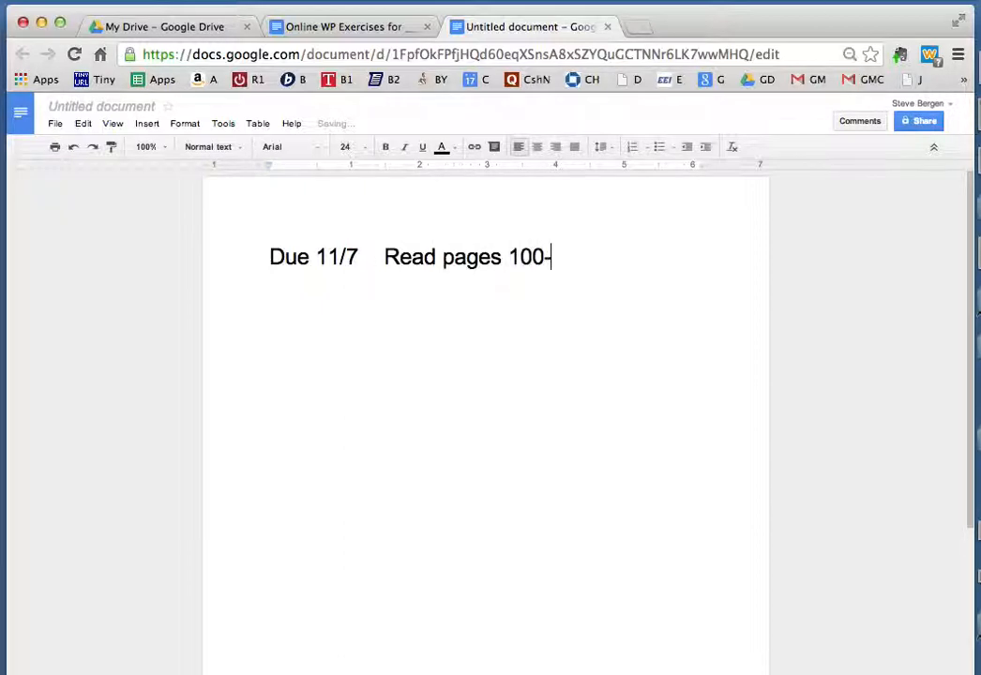
{"action": "key", "text": "BackSpace"}
{"action": "key", "text": "BackSpace"}
{"action": "type", "text": "10 of the book"}
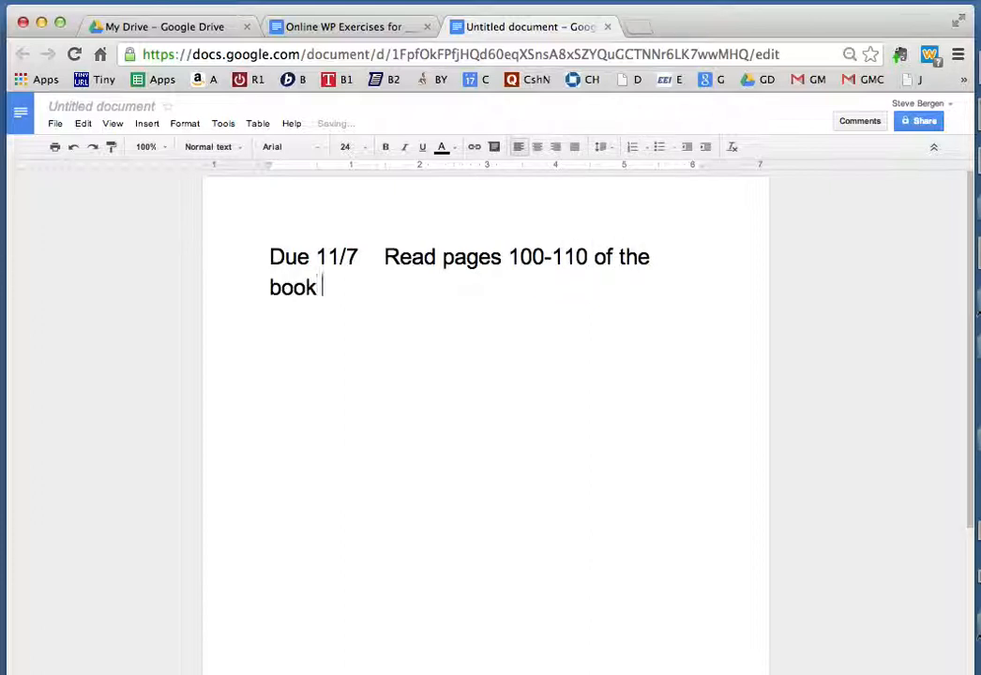
Move the word "book" onto a new line, indented with spaces to align under "Read"
{"action": "key", "text": "BackSpace"}
{"action": "key", "text": "BackSpace"}
{"action": "key", "text": "BackSpace"}
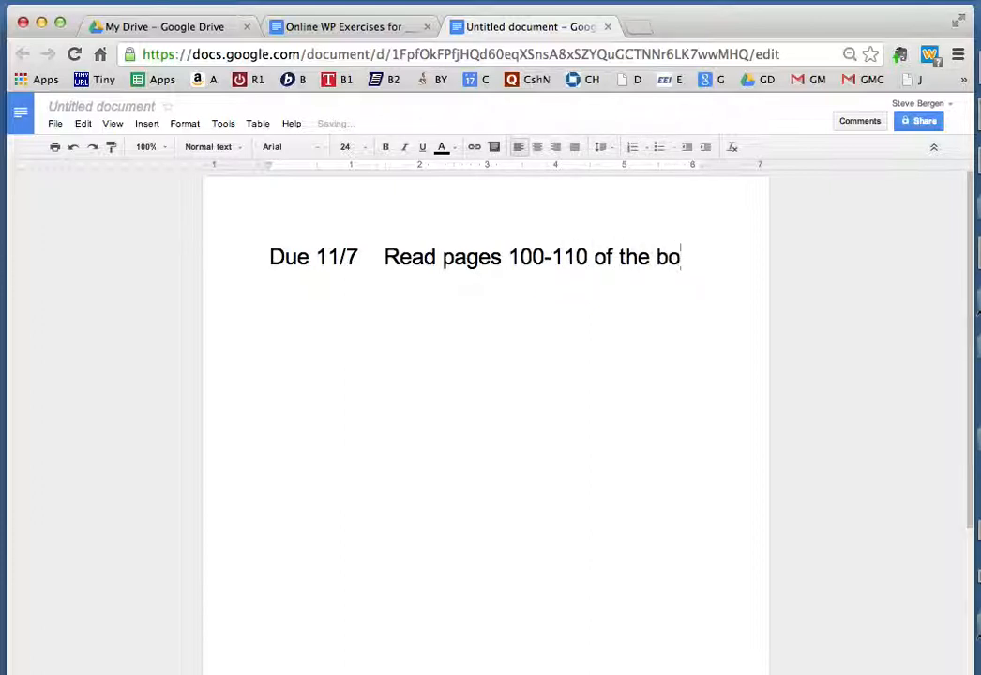
{"action": "key", "text": "BackSpace"}
{"action": "key", "text": "BackSpace"}
{"action": "key", "text": "Return"}
{"action": "type", "text": "book "}
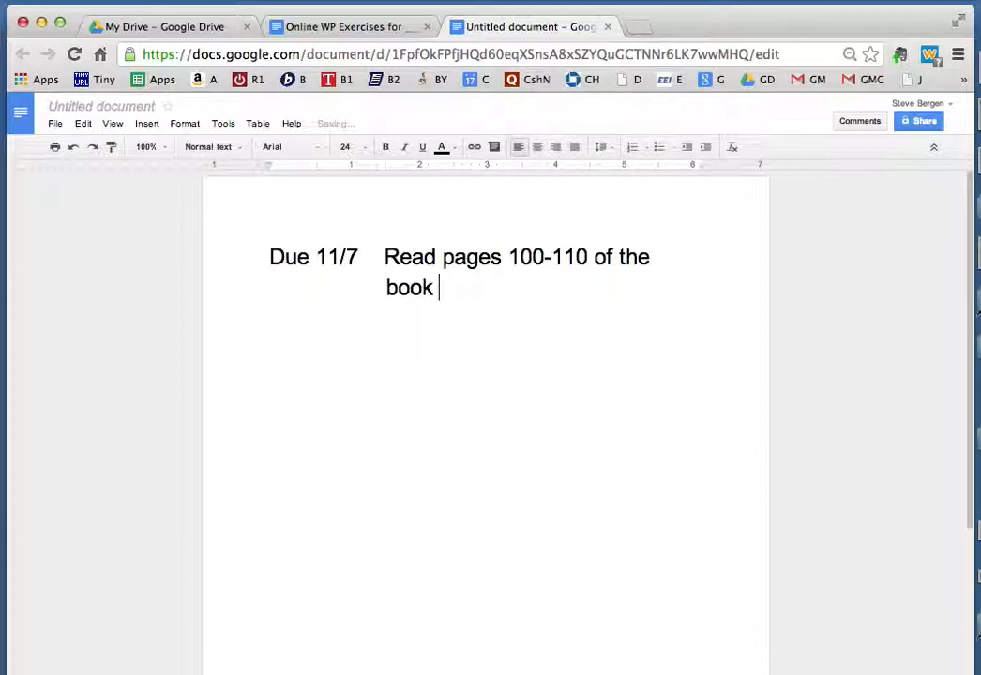
Continue the second line of the Due 11/7 entry with "and answer questions 1 to 5"
{"action": "type", "text": "and answers"}
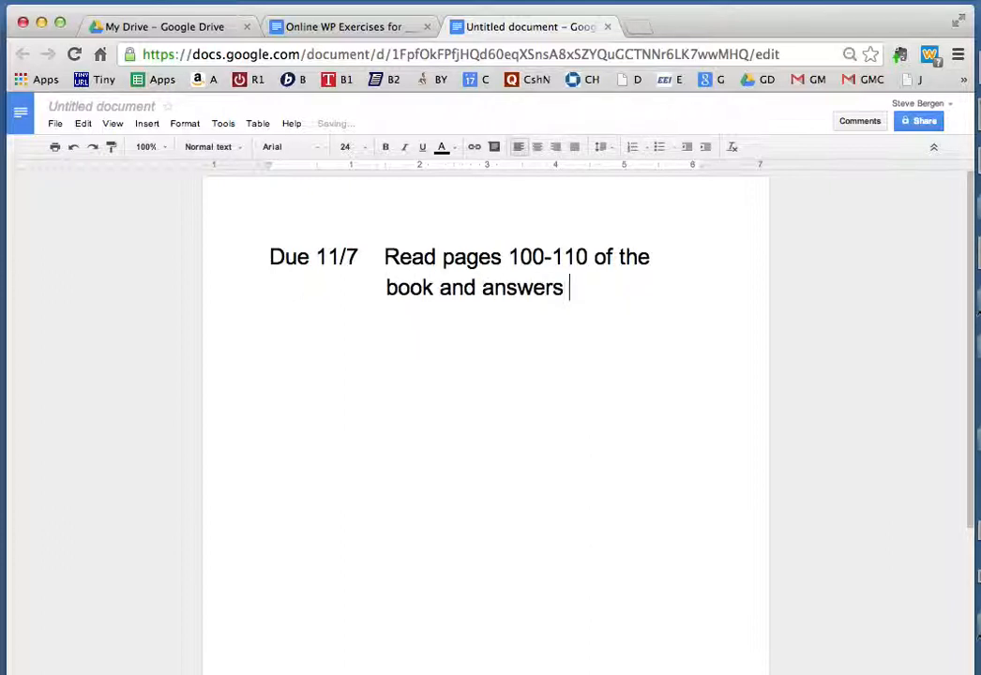
{"action": "key", "text": "BackSpace"}
{"action": "key", "text": "BackSpace"}
{"action": "type", "text": "questions 1"}
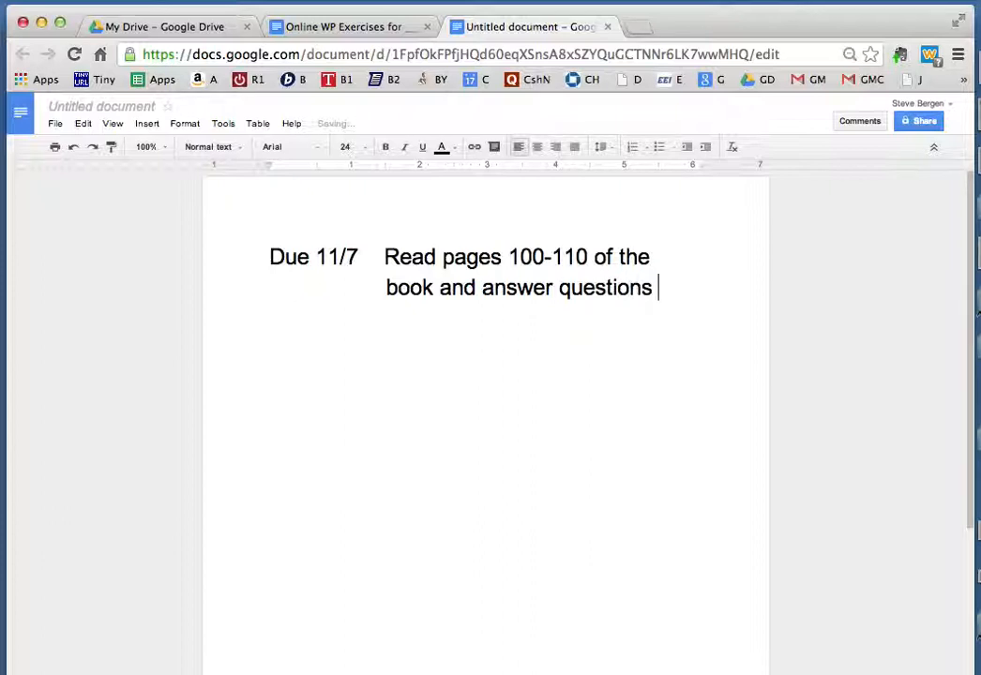
{"action": "type", "text": " to 5"}
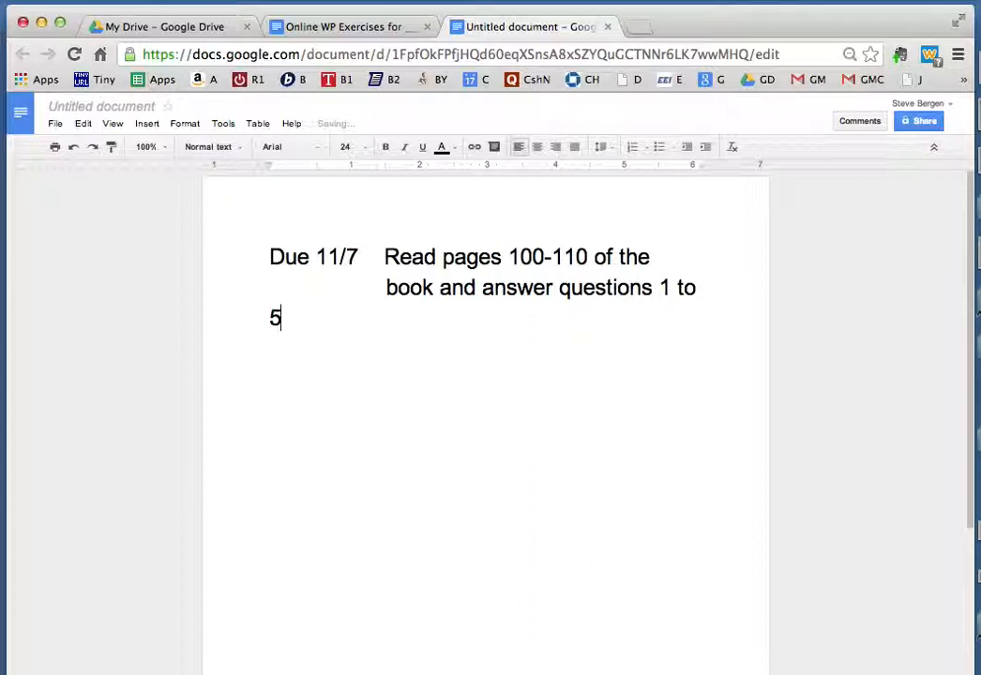
Break the line after "questions 1" and write "5 for Monday." on a third line aligned under "book"
{"action": "key", "text": "BackSpace"}
{"action": "key", "text": "BackSpace"}
{"action": "key", "text": "BackSpace"}
{"action": "key", "text": "BackSpace"}
{"action": "key", "text": "Return"}
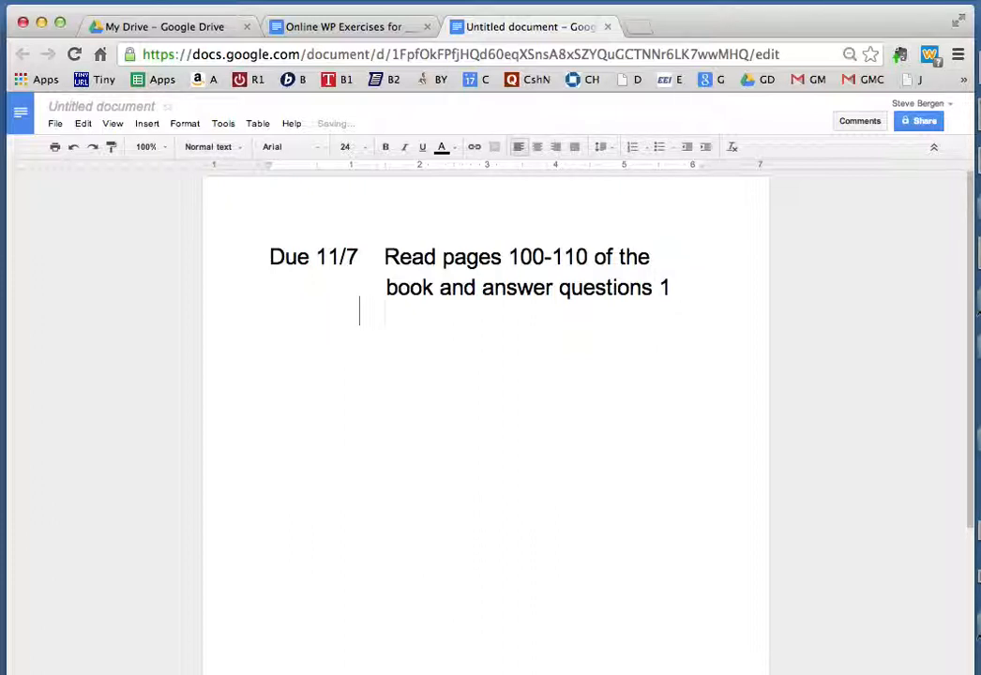
{"action": "type", "text": "5 for Monday."}
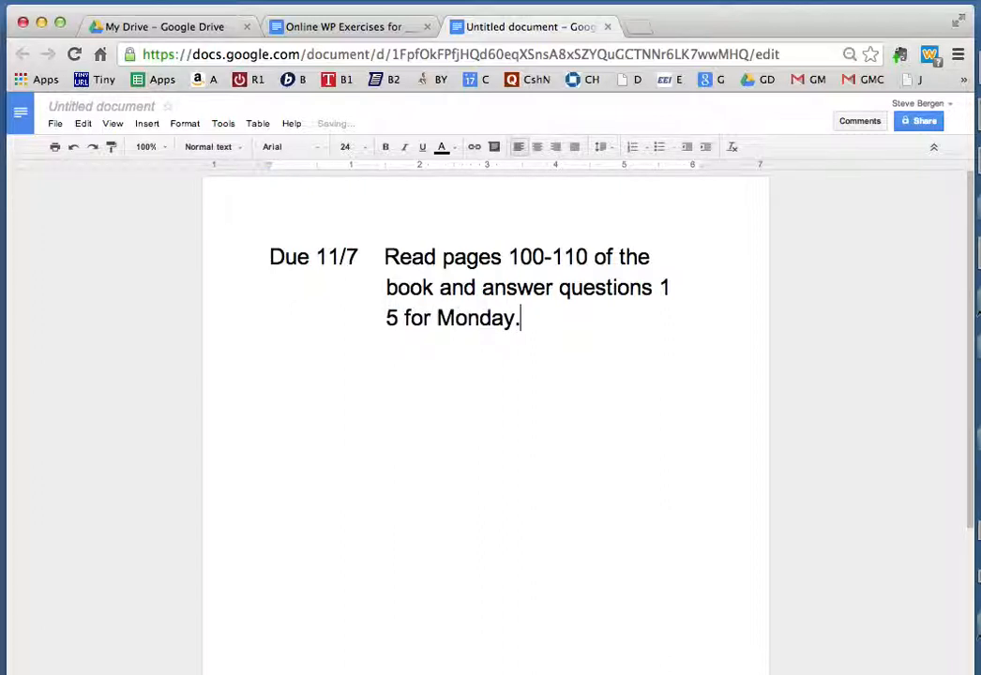
Start a second entry after a blank line with "Due 11/8", followed by a tab and "Read pages 100-110 of the book"
{"action": "key", "text": "Return"}
{"action": "key", "text": "Return"}
{"action": "type", "text": "D"}
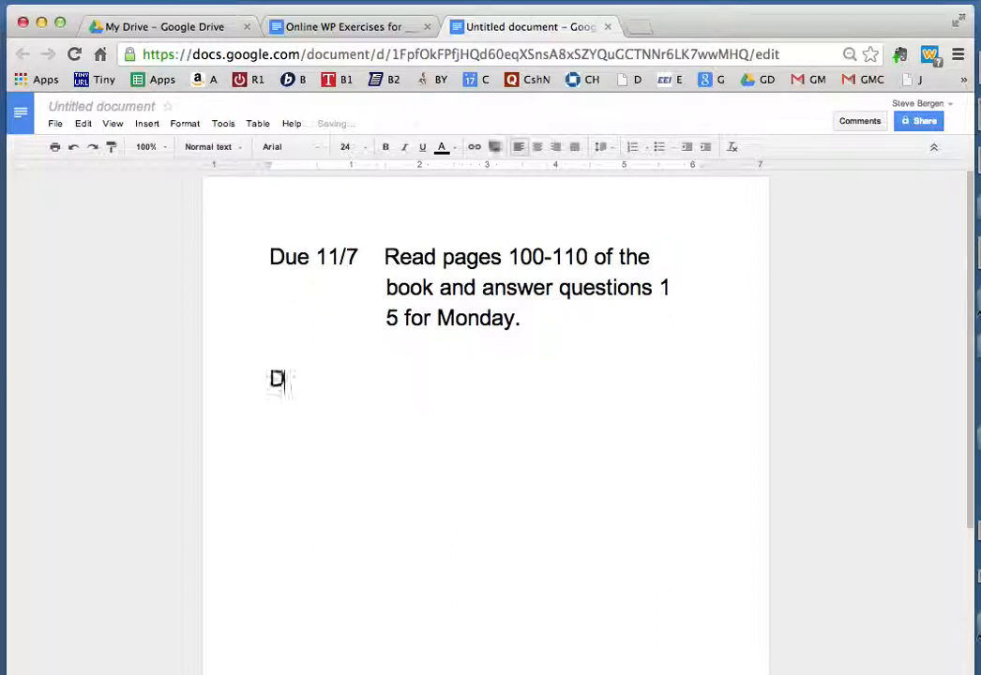
{"action": "type", "text": "ue 11/8"}
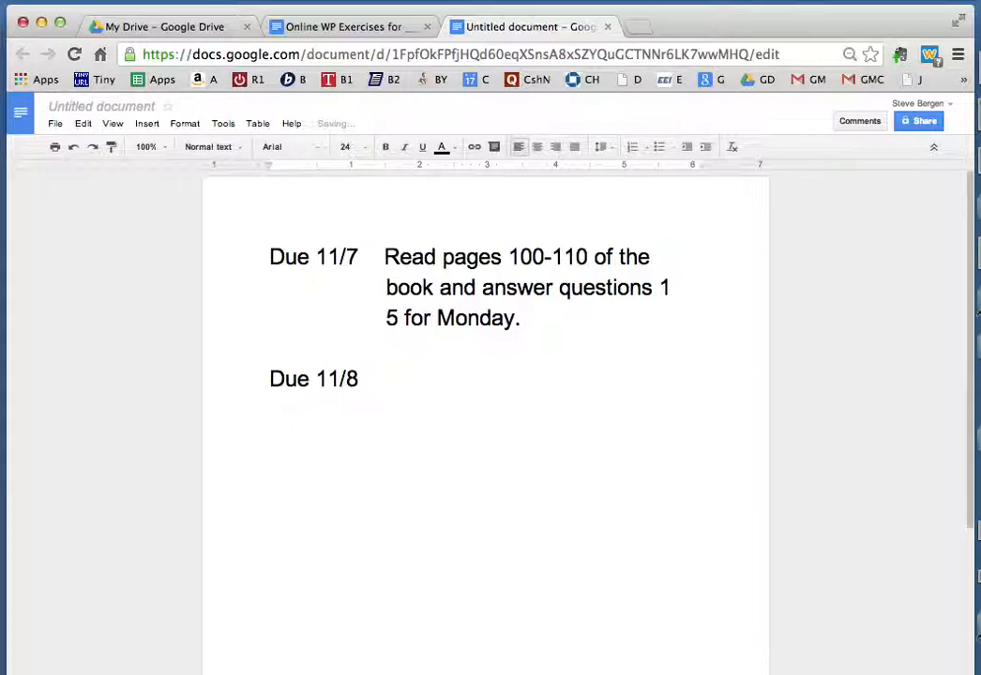
{"action": "key", "text": "Tab"}
{"action": "type", "text": "Read pages 100-110 of the book"}
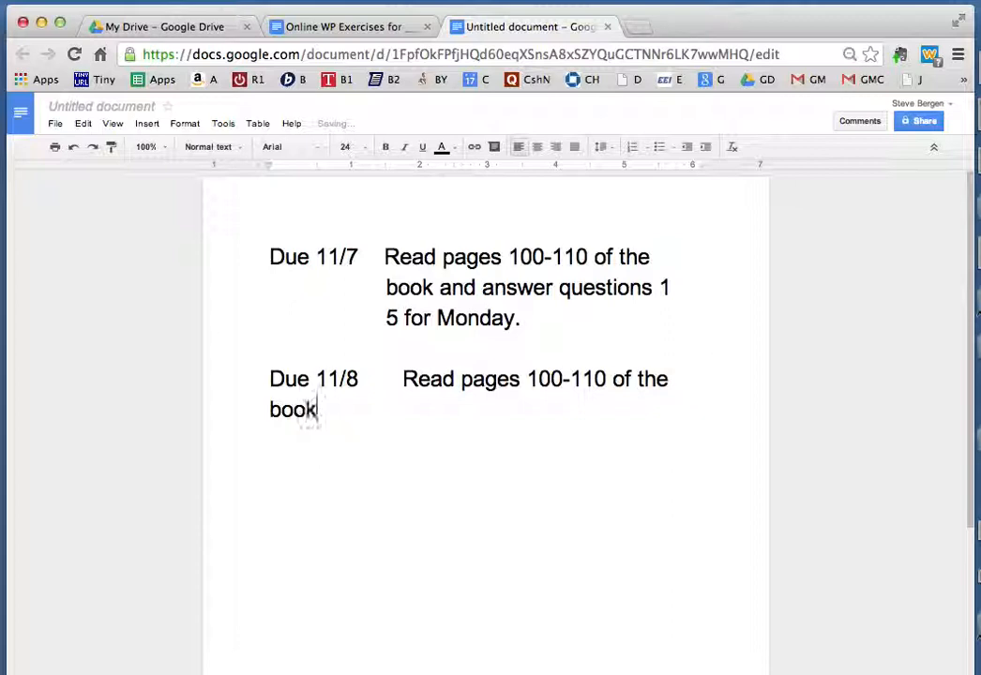
Move "book" in the Due 11/8 entry onto a new line tabbed under "Read" and continue it with "and answer questions"
{"action": "key", "text": "BackSpace"}
{"action": "key", "text": "BackSpace"}
{"action": "key", "text": "BackSpace"}
{"action": "key", "text": "BackSpace"}
{"action": "key", "text": "BackSpace"}
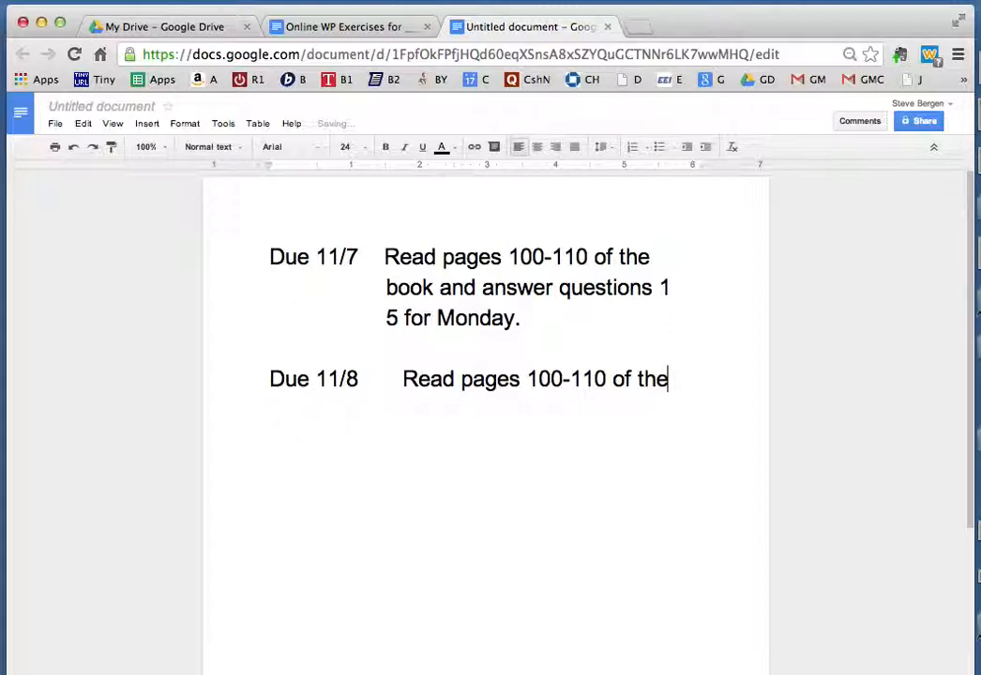
{"action": "key", "text": "Return"}
{"action": "key", "text": "Tab"}
{"action": "key", "text": "Tab"}
{"action": "key", "text": "Tab"}
{"action": "type", "text": "book and ans"}
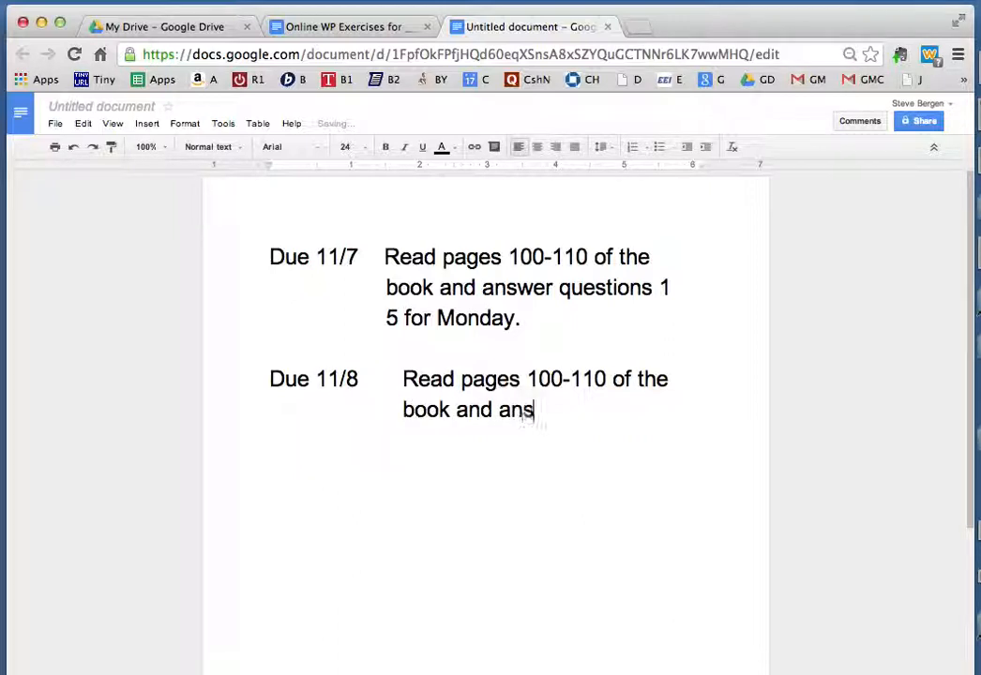
{"action": "type", "text": "wer questions"}
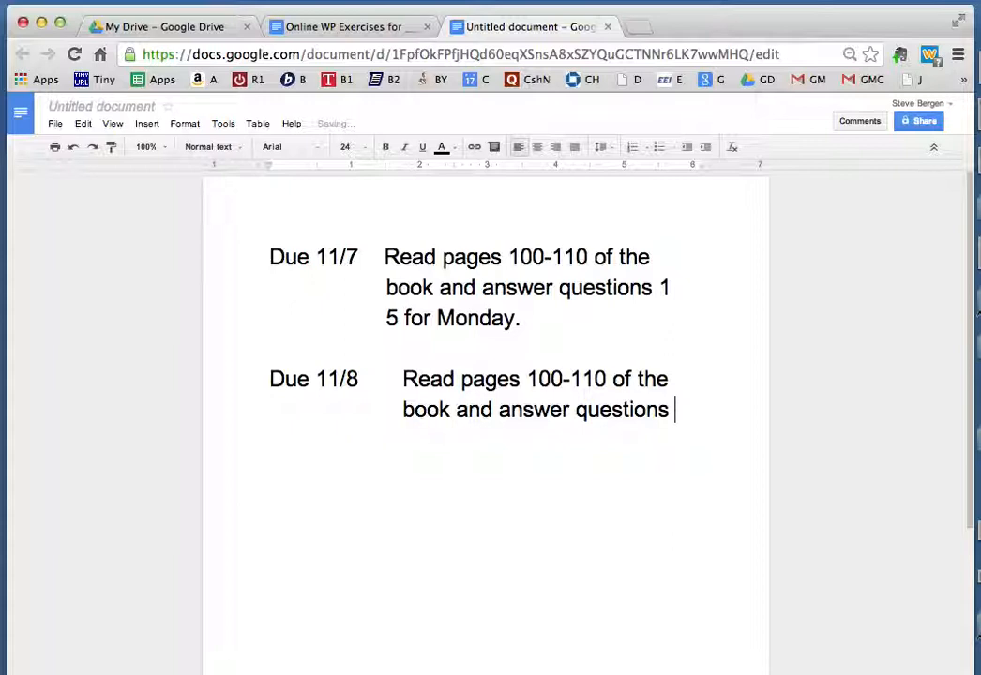
Add a third line to the Due 11/8 entry, tabbed under "book", reading "1 to 5 for Monday"
{"action": "key", "text": "Return"}
{"action": "key", "text": "Tab"}
{"action": "key", "text": "Tab"}
{"action": "key", "text": "Tab"}
{"action": "key", "text": "Tab"}
{"action": "type", "text": "1 to 5 for Monday"}
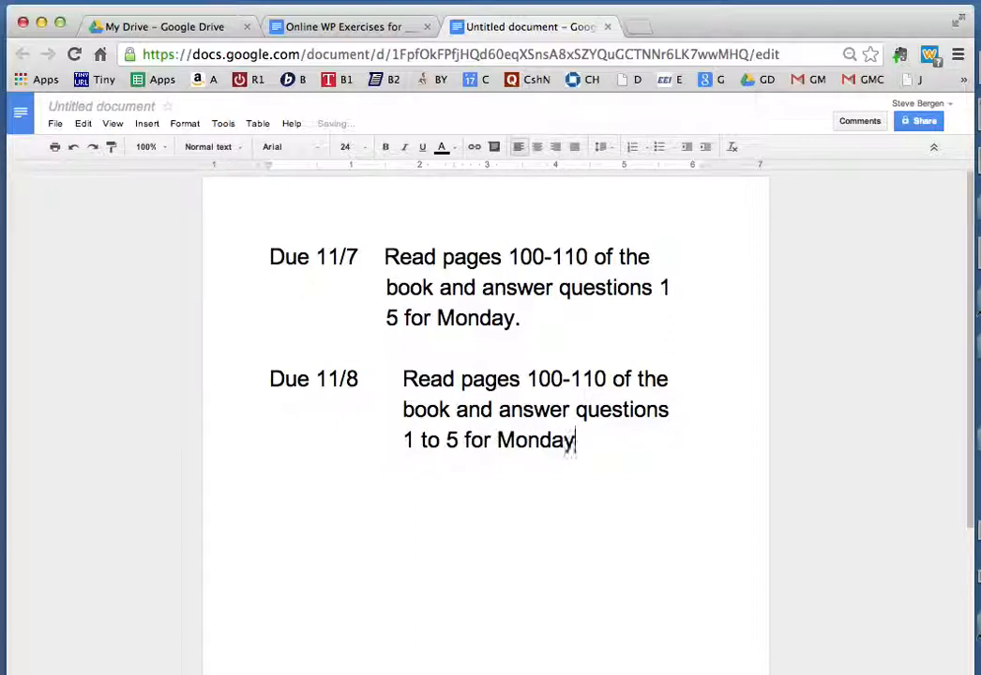
Add a third entry, "Due 11/9", tabbed to the unbroken text "Read pages 100-110 of the book and answer questions 1 to 5 for Monday"
{"action": "key", "text": "Return"}
{"action": "key", "text": "Return"}
{"action": "type", "text": "Due 11/9"}
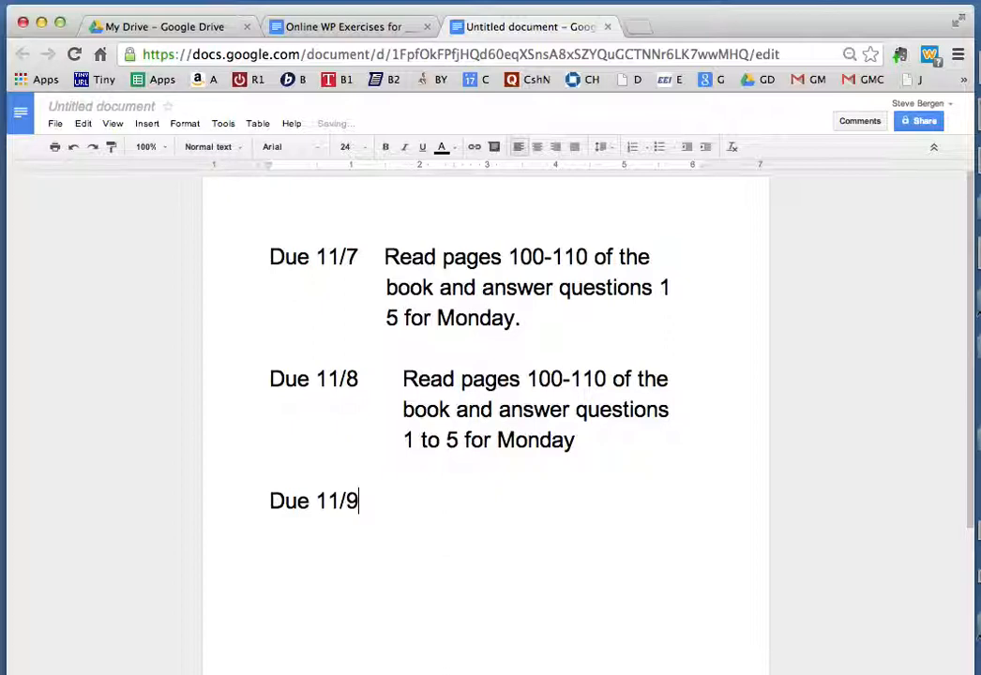
{"action": "key", "text": "Tab"}
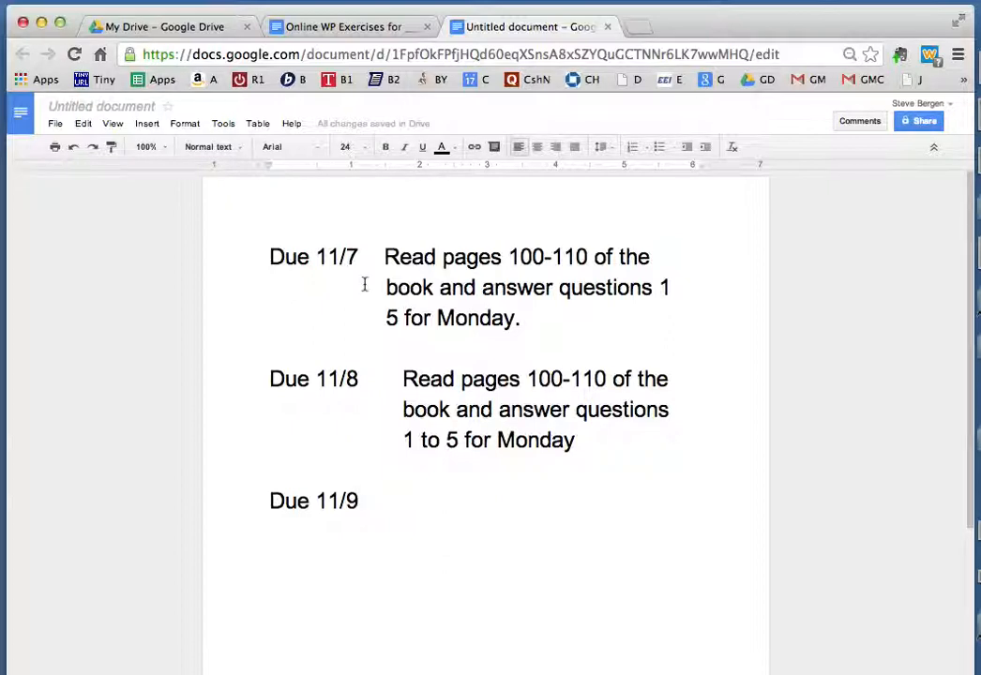
{"action": "type", "text": "Read pages "}
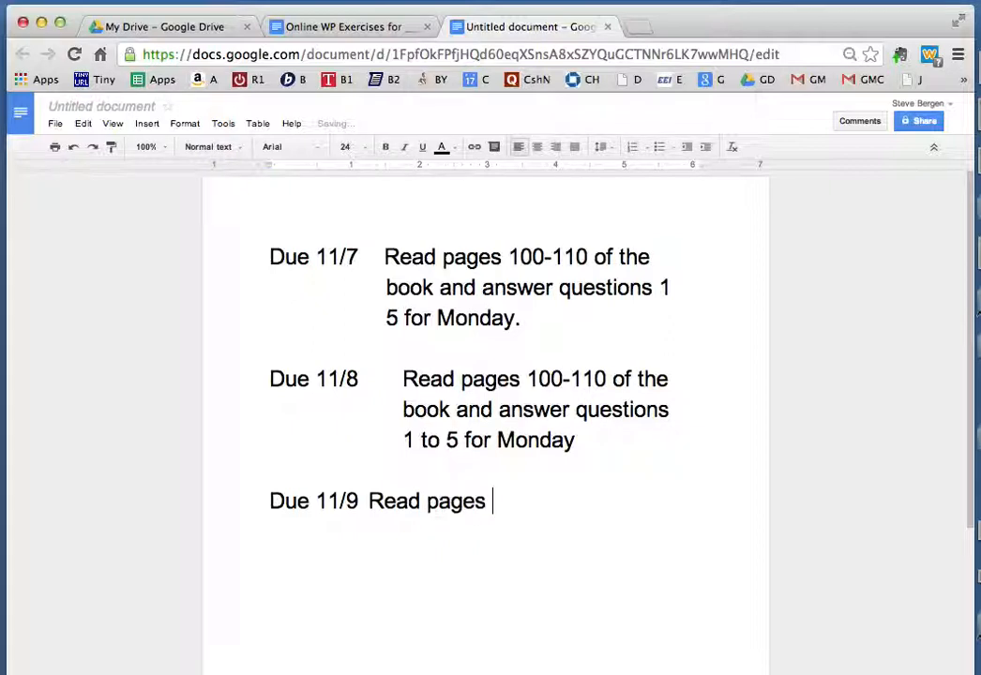
{"action": "type", "text": "100-11"}
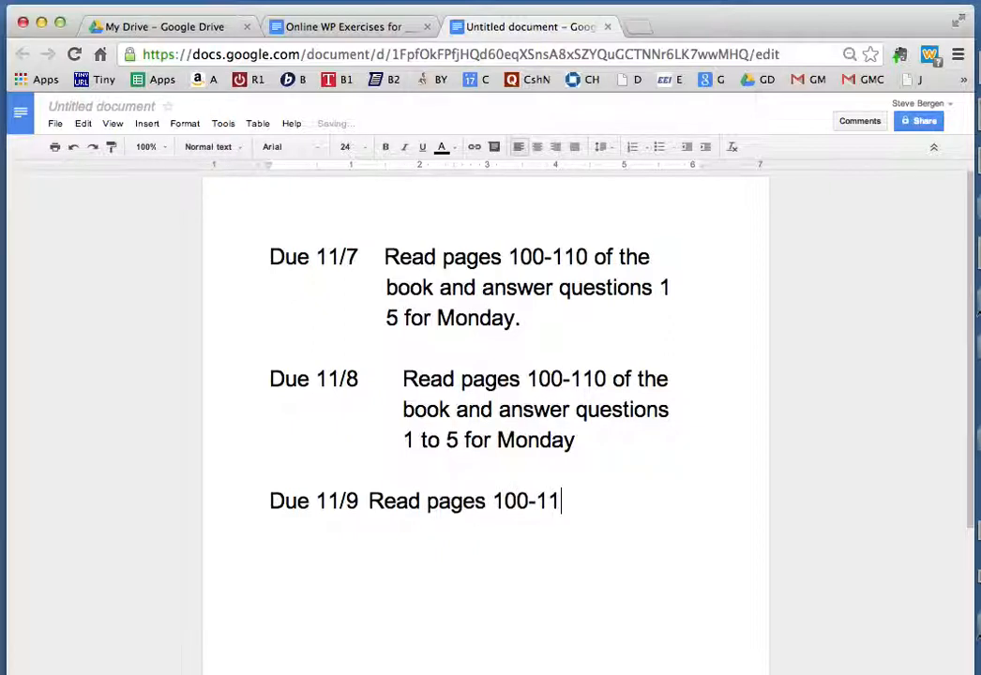
{"action": "type", "text": "0 of the book and"}
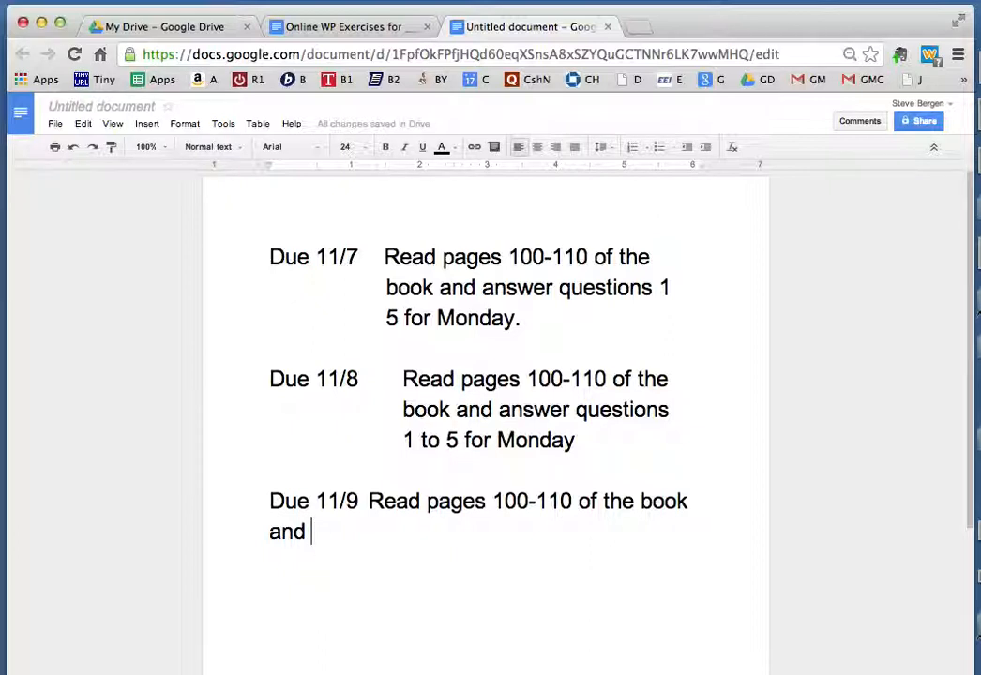
{"action": "type", "text": "answer questions 1 ot"}
{"action": "key", "text": "BackSpace"}
{"action": "key", "text": "BackSpace"}
{"action": "type", "text": "to 5 "}
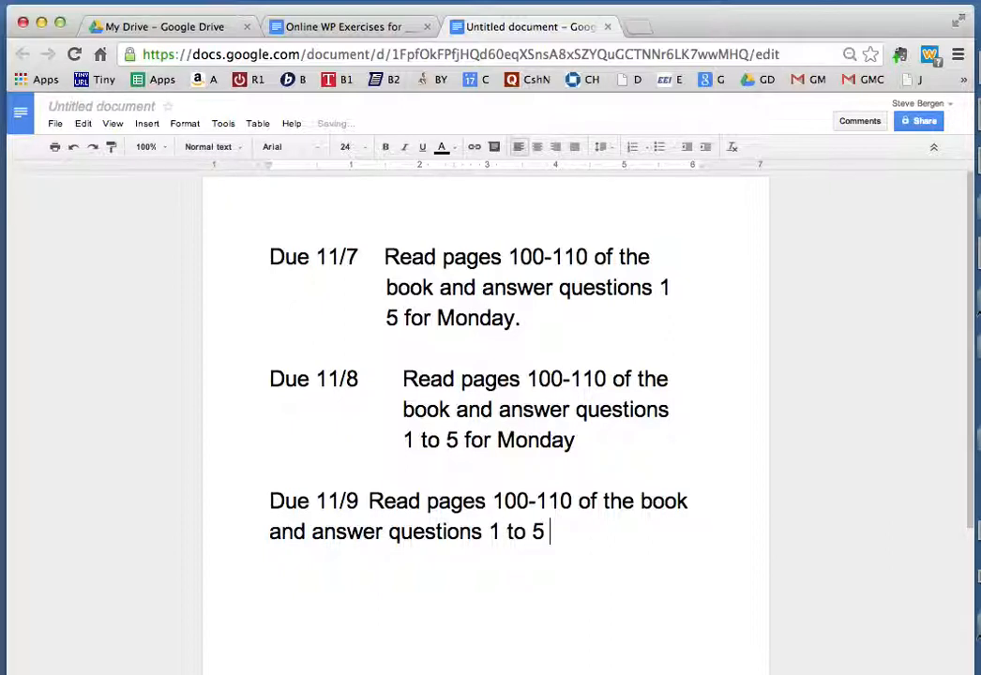
{"action": "type", "text": "for Monday"}
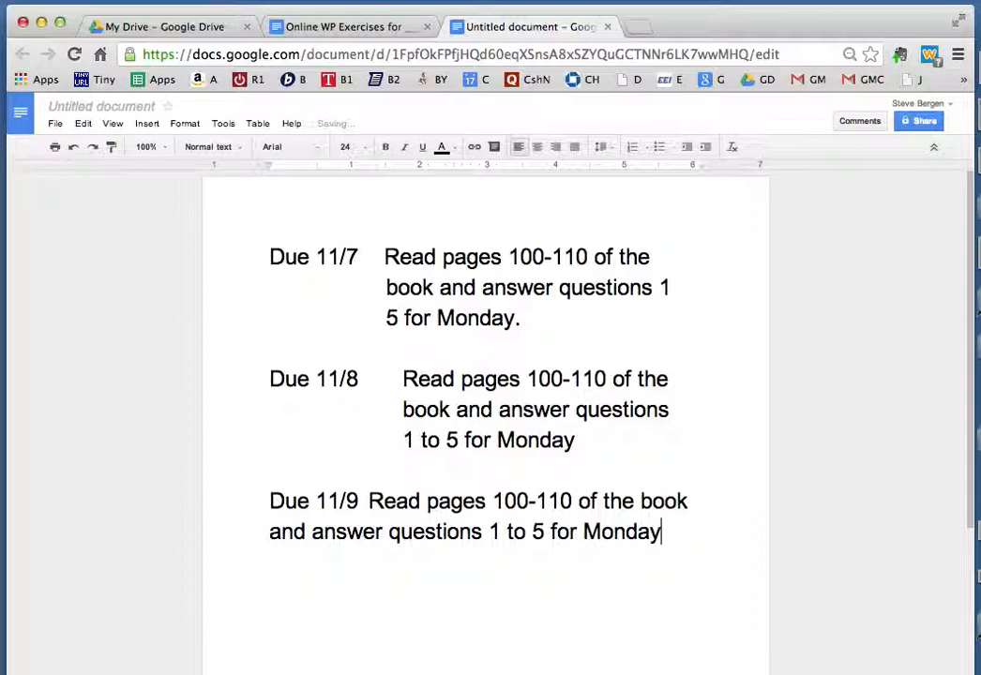
Move the Due 11/9 paragraph's right indent inward about 0.75 inch and give it a hanging indent that starts just past the date
{"action": "left_click", "coordinate": [270, 502]}
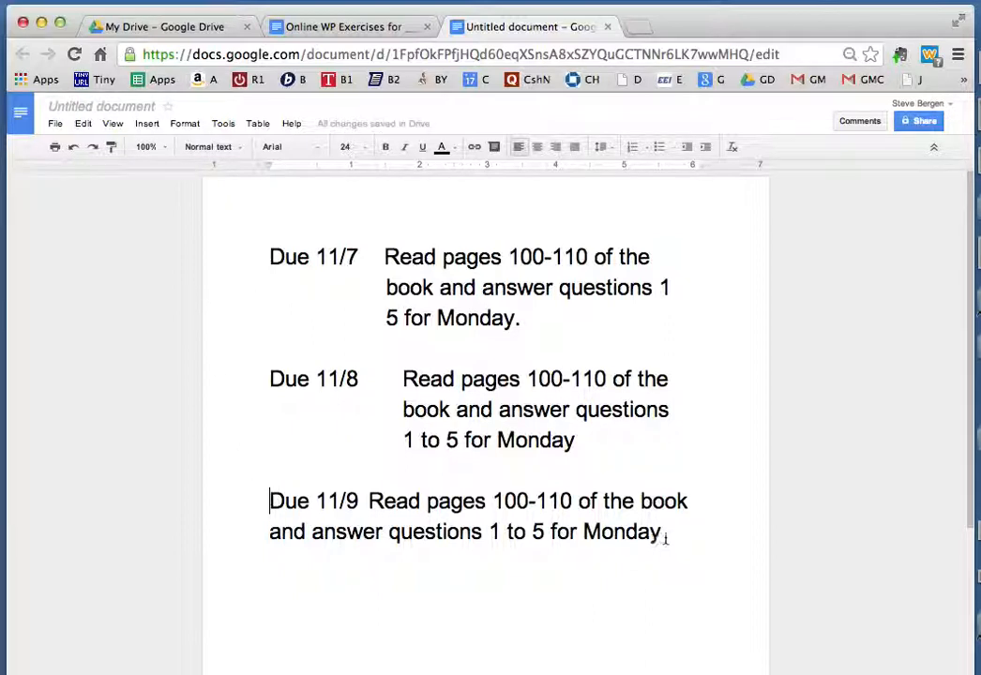
{"action": "left_click", "coordinate": [664, 535], "text": "shift"}
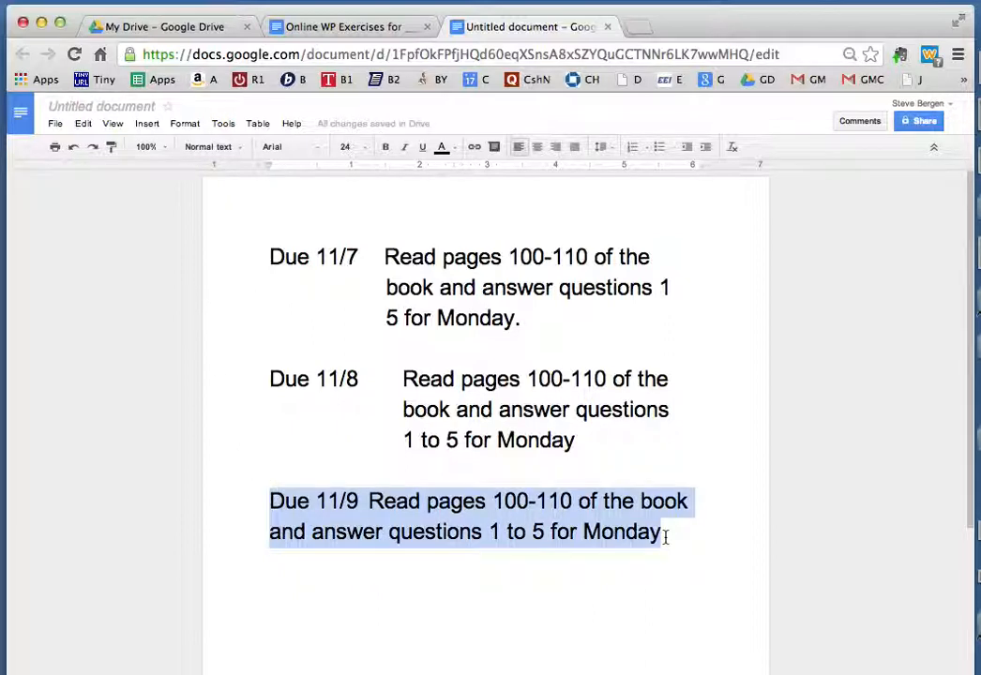
{"action": "left_click", "coordinate": [703, 171]}
{"action": "left_click_drag", "start_coordinate": [703, 172], "coordinate": [649, 175]}
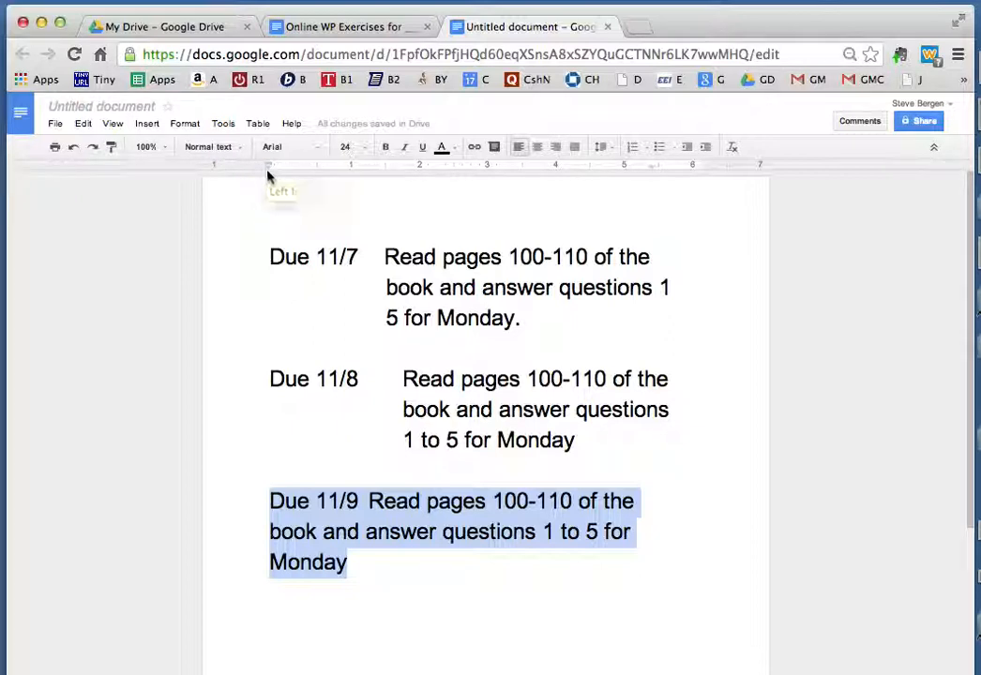
{"action": "mouse_move", "coordinate": [268, 172]}
{"action": "left_mouse_down"}
{"action": "mouse_move", "coordinate": [381, 175]}
{"action": "mouse_move", "coordinate": [381, 165]}
{"action": "mouse_move", "coordinate": [272, 168]}
{"action": "left_mouse_up"}
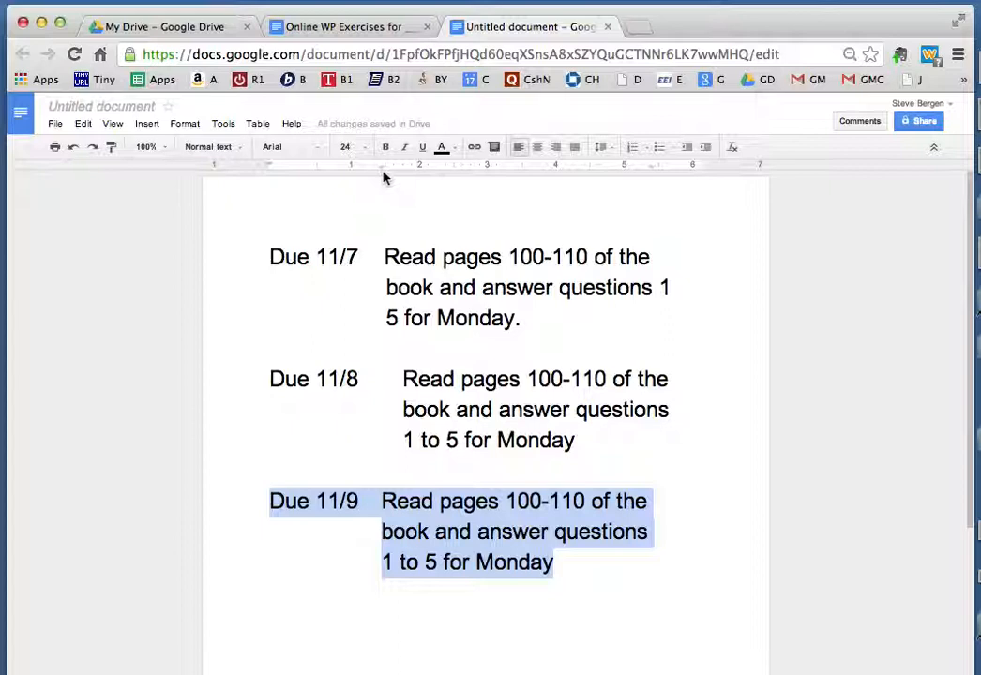
Add a fourth entry after a blank line, "Due 11/10", followed by several lines of random filler text beginning "dkfsjdfsk fk jsfk"
{"action": "left_click", "coordinate": [572, 570]}
{"action": "key", "text": "Return"}
{"action": "key", "text": "Return"}
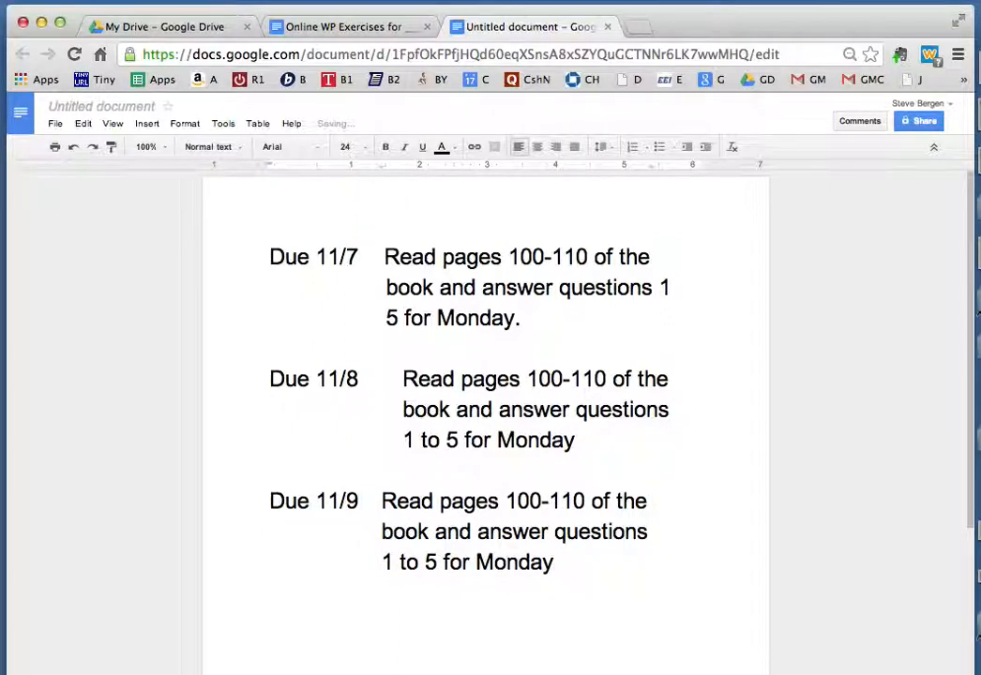
{"action": "type", "text": "Due 11/10"}
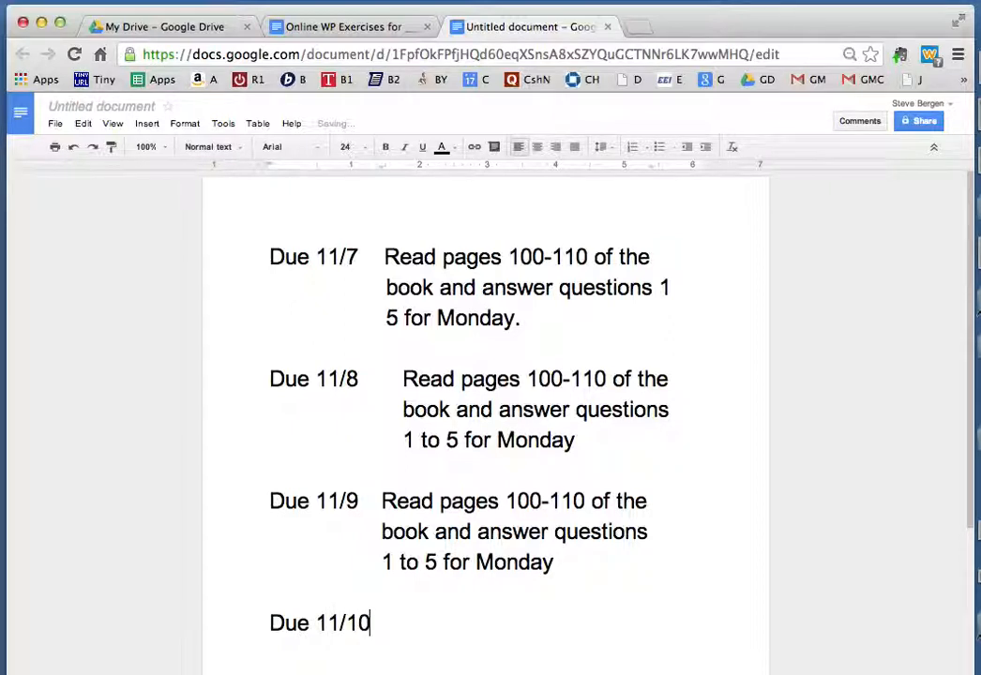
{"action": "type", "text": " dkfsjdfsk fk jsfk sfks fkj fkls jfks"}
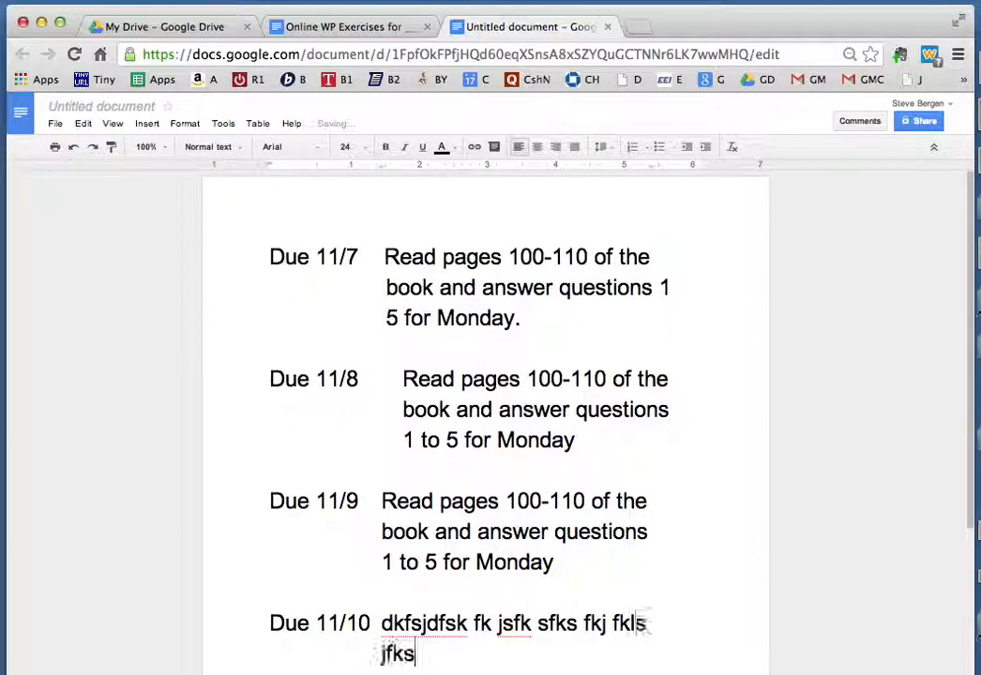
{"action": "type", "text": "fj ksdfj ksfd skfdj skf skf sklfj skfsksfk sdfksfd ksfdjskfdlsfd"}
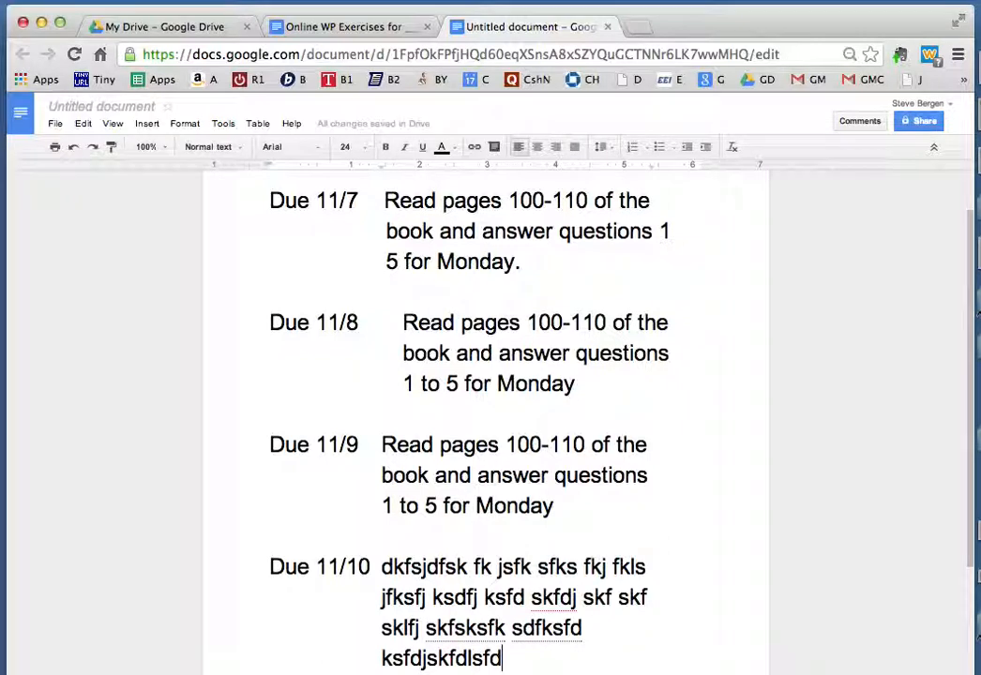
Add a blank line below the Due 11/10 entry and colour the whole Due 11/7 and Due 11/8 entries red
{"action": "key", "text": "Return"}
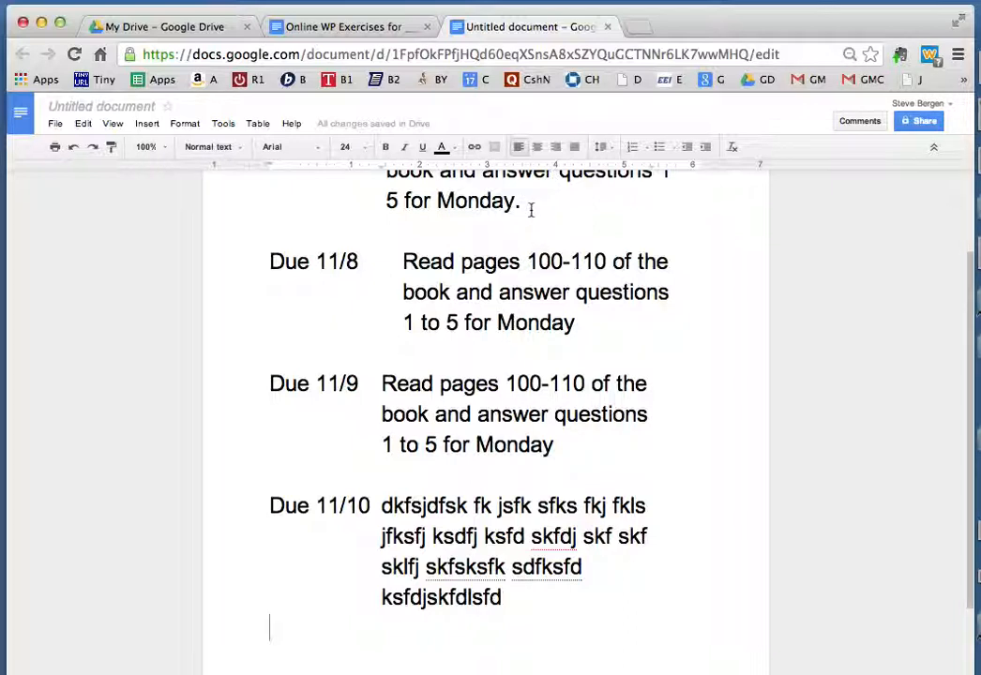
{"action": "left_click_drag", "start_coordinate": [579, 325], "coordinate": [264, 200]}
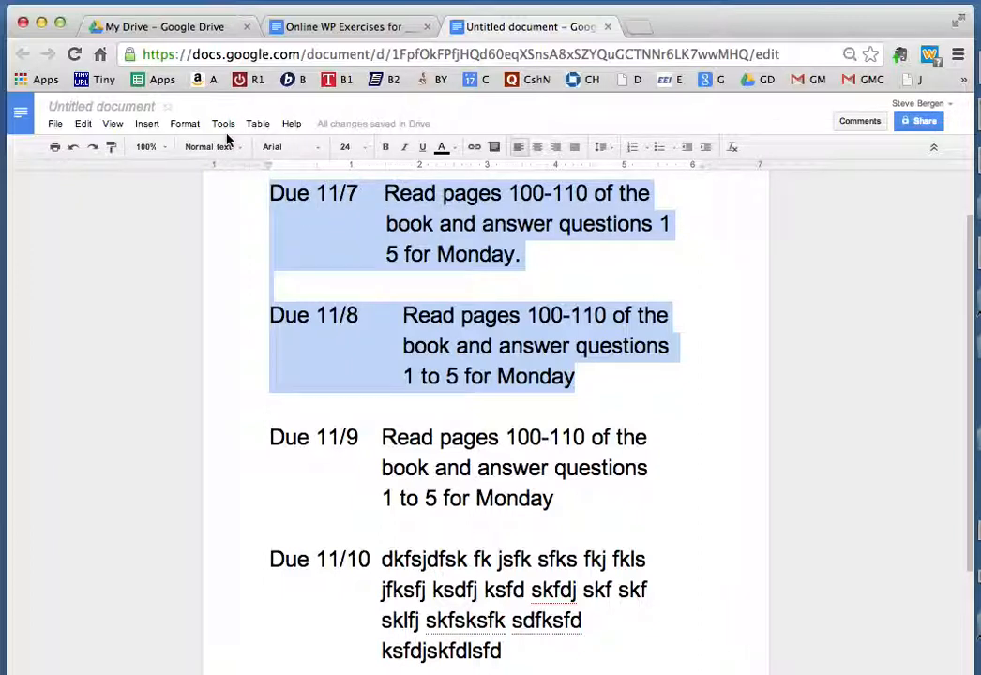
{"action": "left_click", "coordinate": [445, 148]}
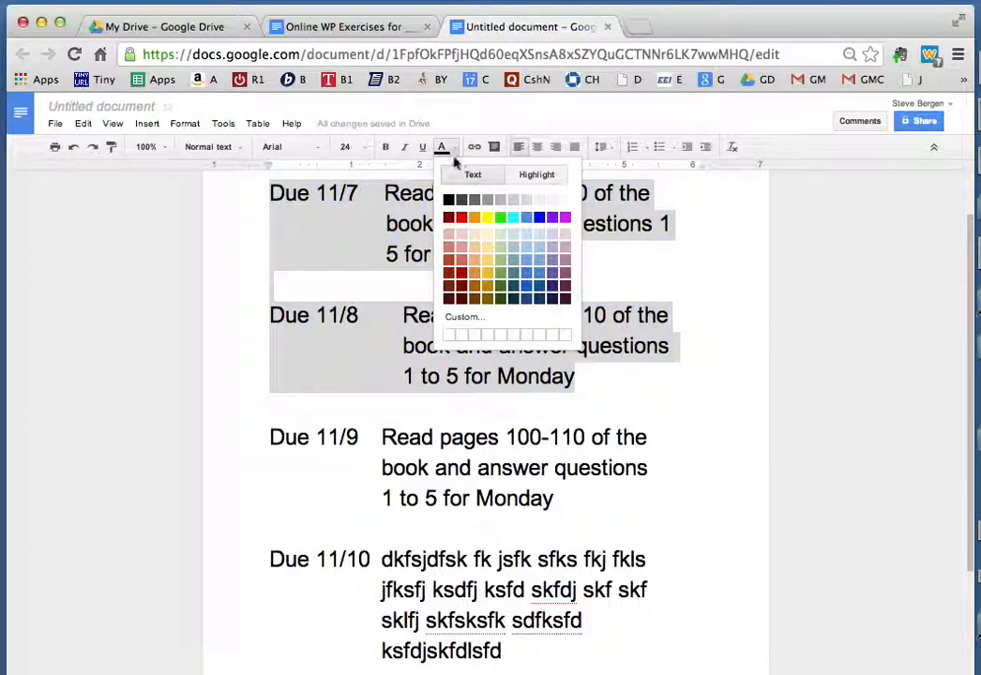
{"action": "left_click", "coordinate": [462, 216]}
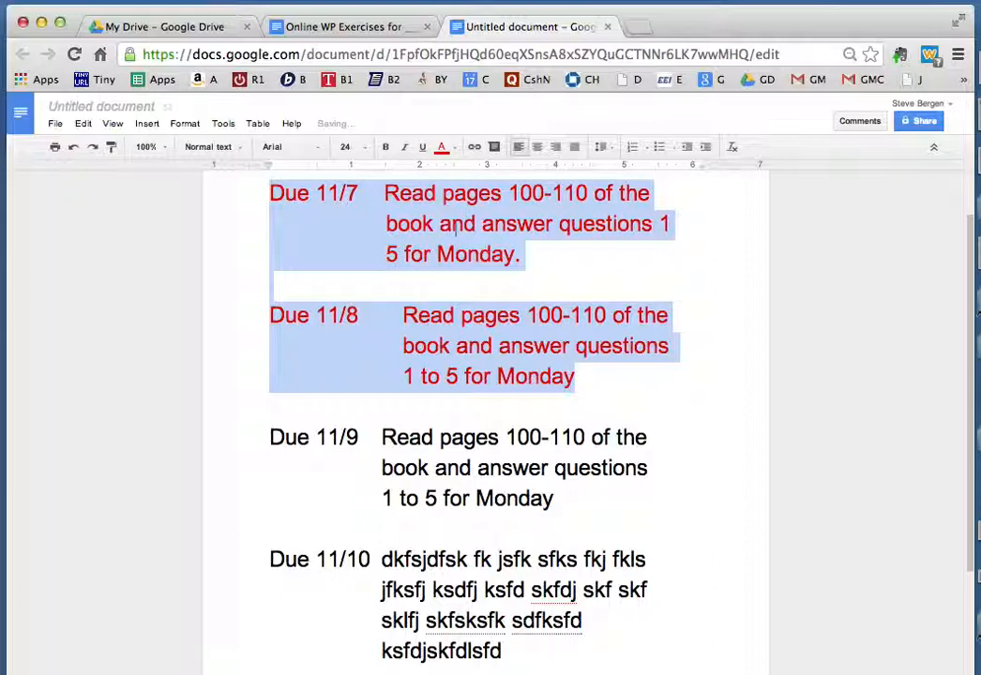
{"action": "left_click", "coordinate": [432, 392]}
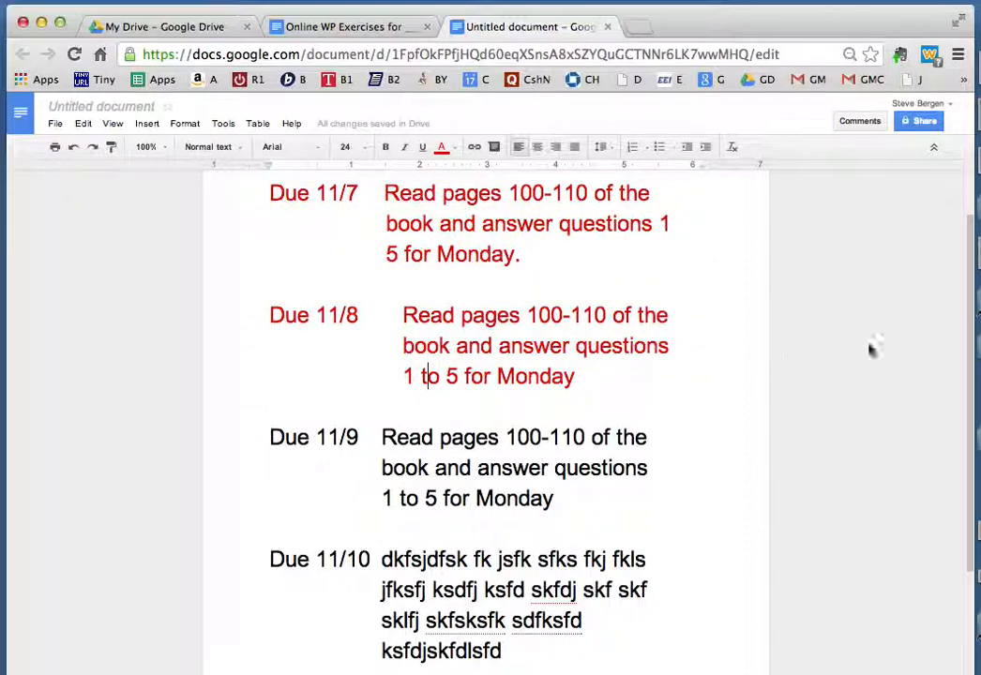
{"action": "left_click_drag", "start_coordinate": [966, 385], "coordinate": [941, 375]}
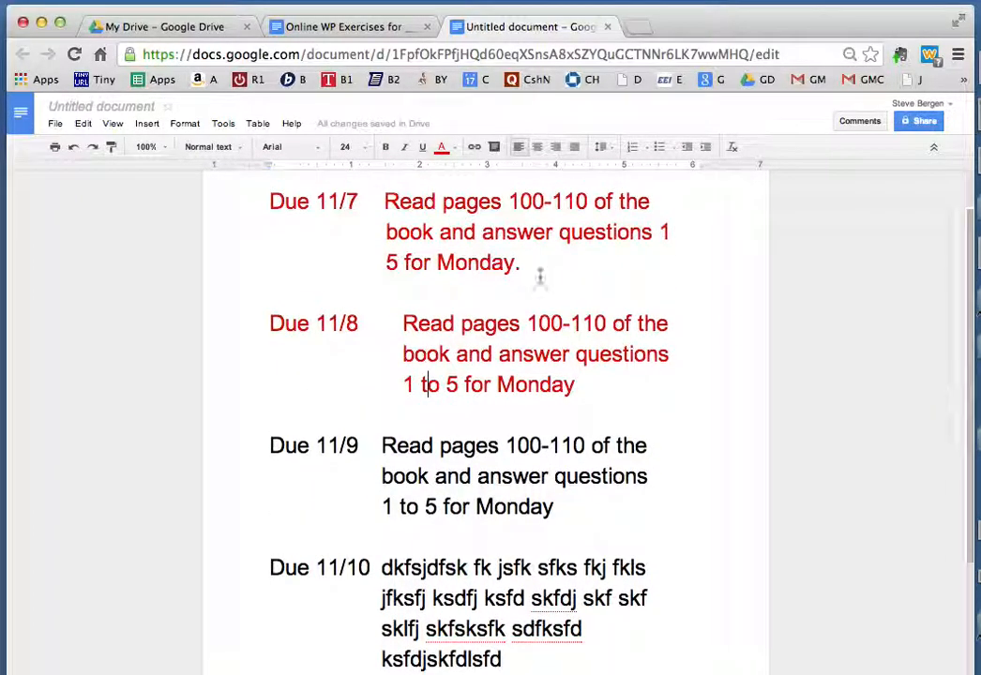
Create a new blank document and set its font size to 18
{"action": "left_click", "coordinate": [57, 124]}
{"action": "mouse_move", "coordinate": [68, 176]}
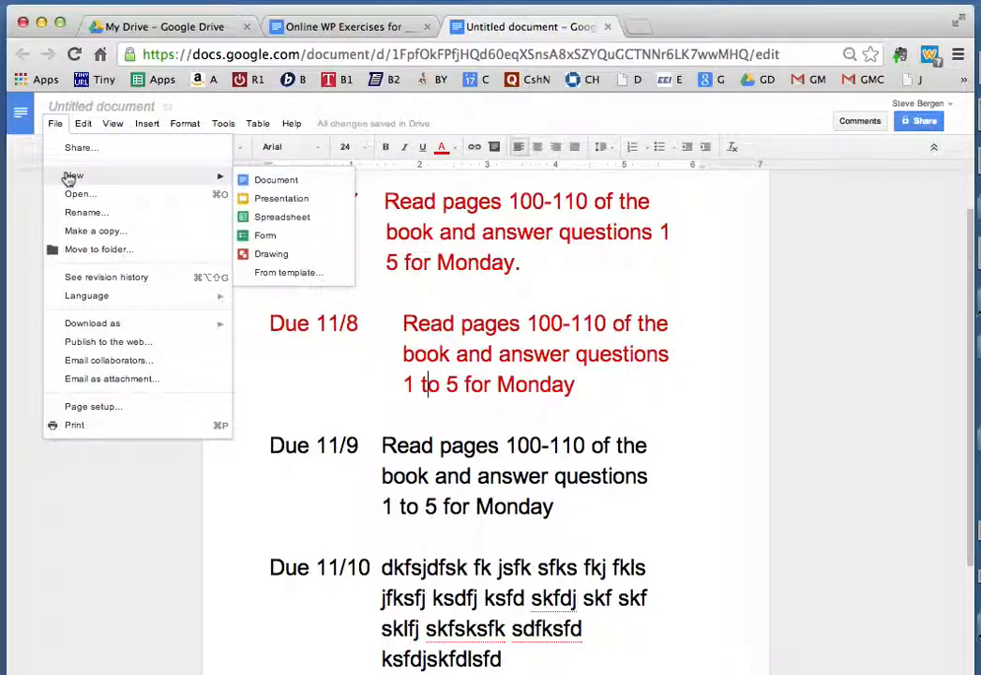
{"action": "left_click", "coordinate": [248, 180]}
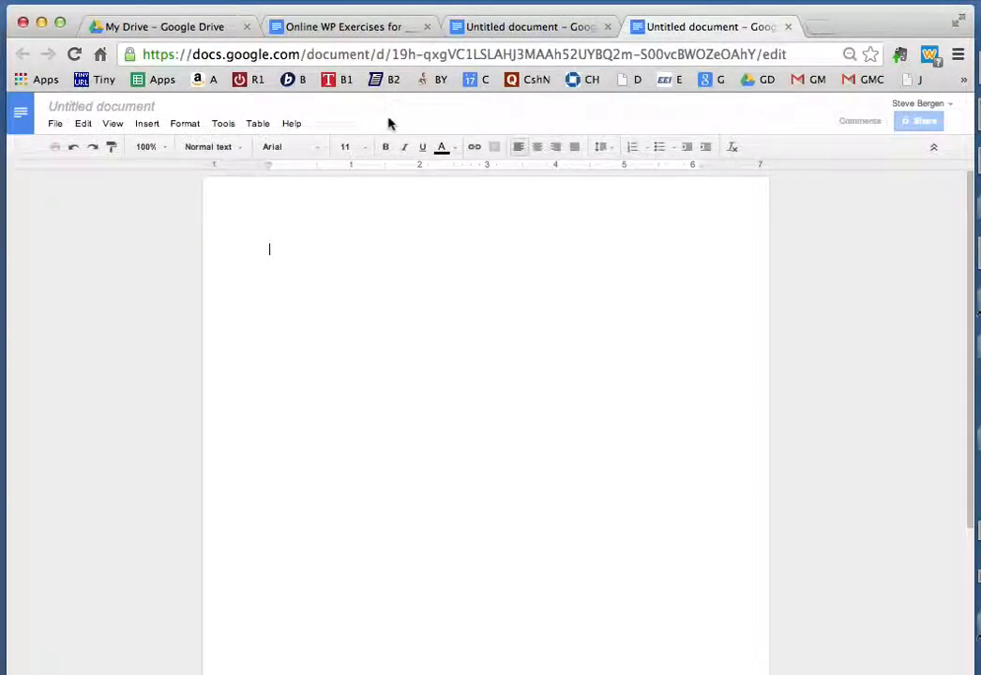
{"action": "left_click", "coordinate": [364, 148]}
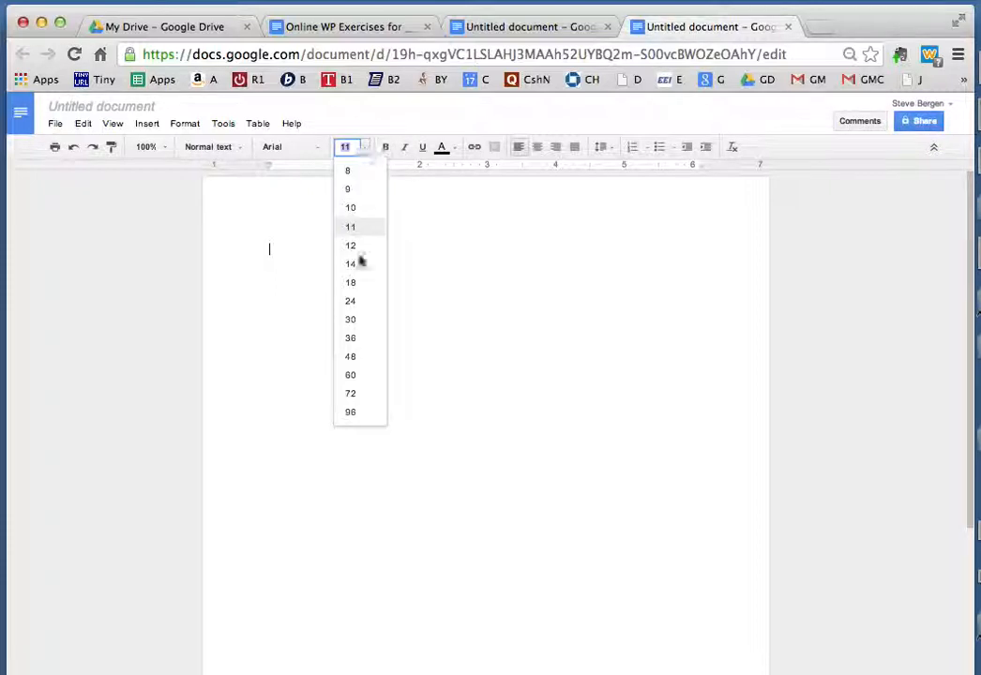
{"action": "left_click", "coordinate": [359, 282]}
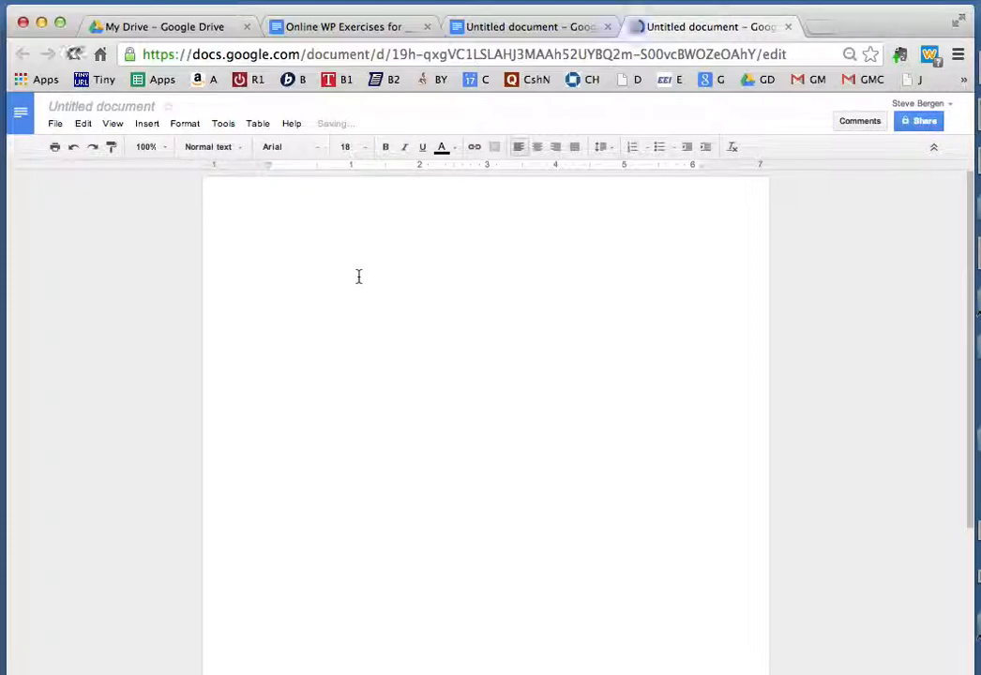
Enter "1973" on the first line, tabbed to the text "Graduated from College as a math major and"
{"action": "type", "text": "1973"}
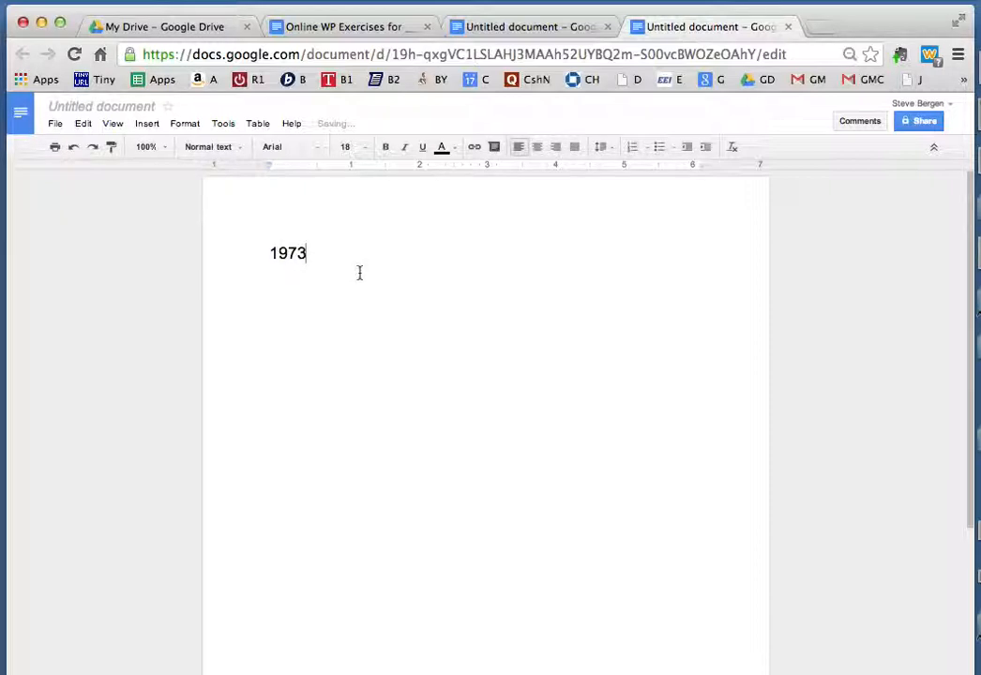
{"action": "key", "text": "Tab"}
{"action": "type", "text": "Graduated from College"}
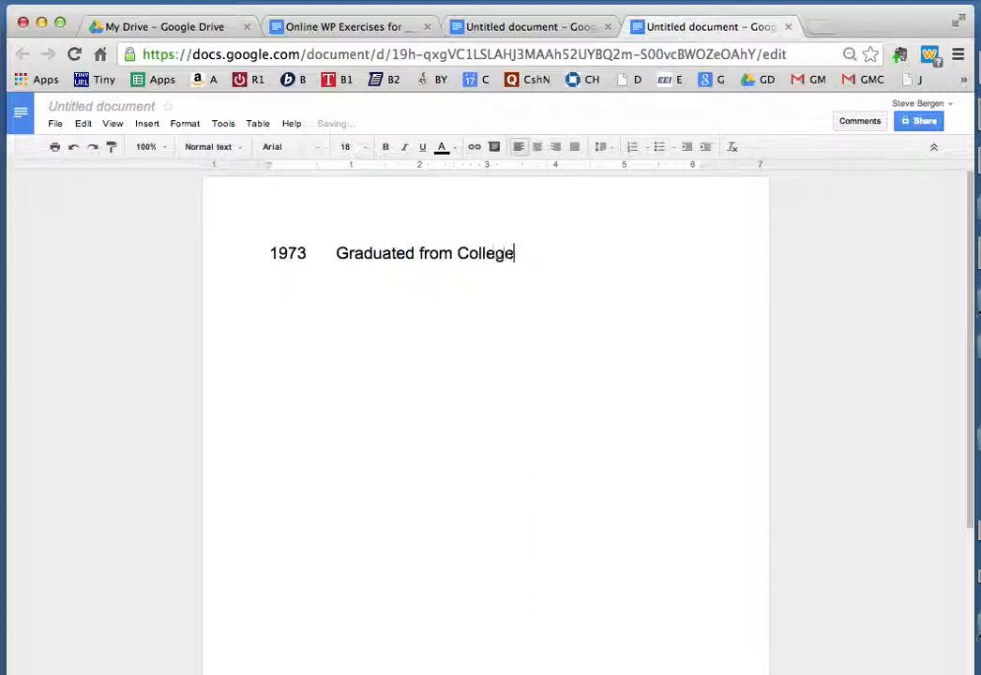
{"action": "type", "text": " as a math matjor and "}
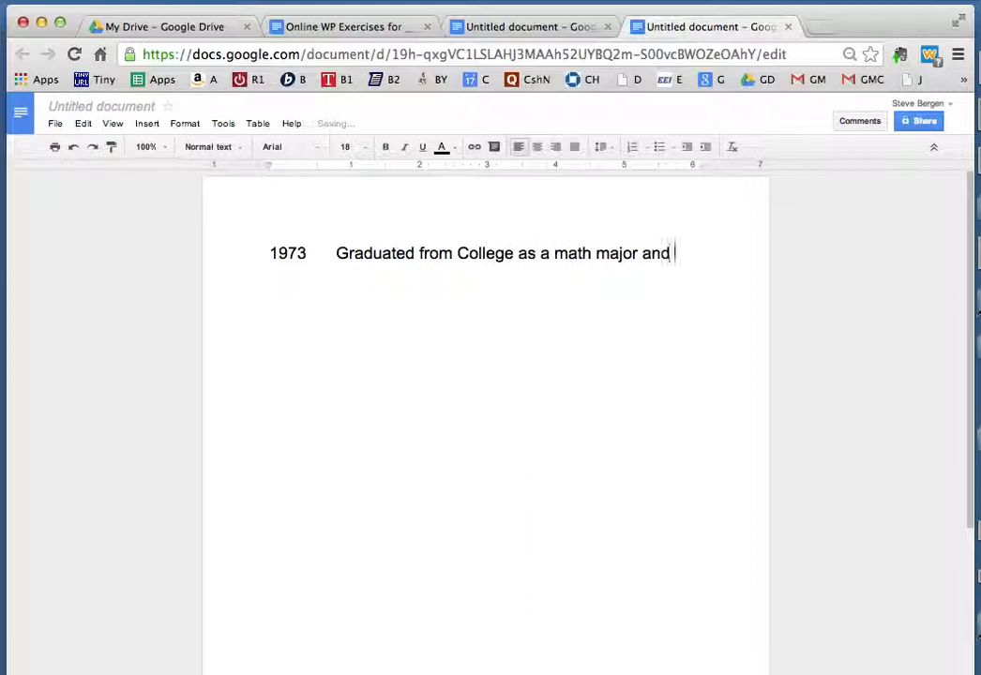
Continue the 1973 entry with "started teaching in a school in Charlottesville Virginia called St. Anne's Belfield School", without manual line breaks
{"action": "type", "text": "started teacin"}
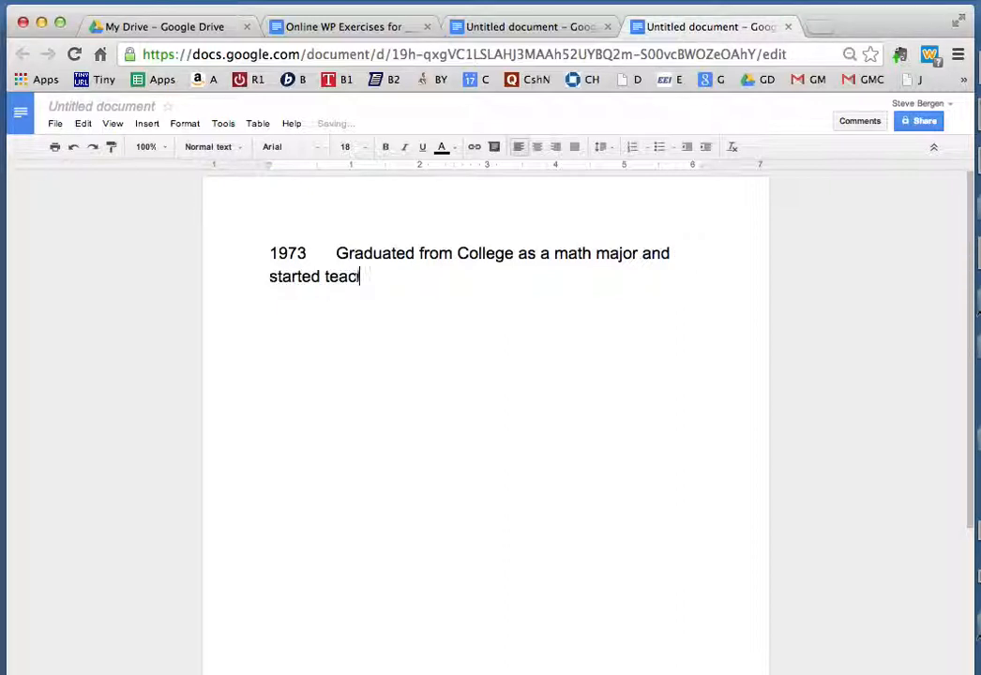
{"action": "type", "text": "ing in a s"}
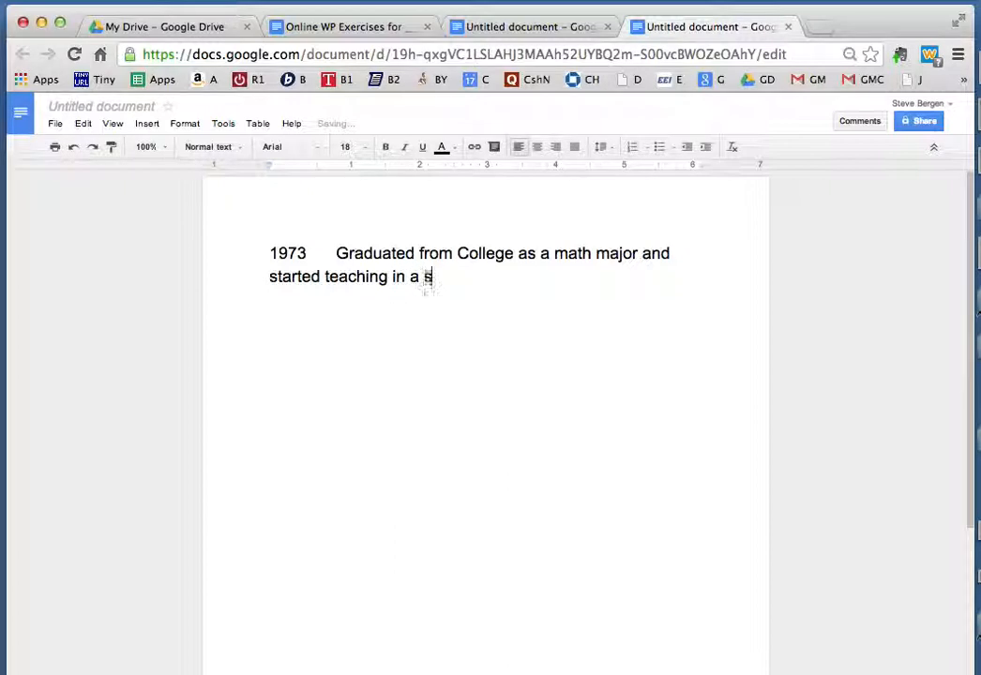
{"action": "type", "text": "c hoool in CHar"}
{"action": "key", "text": "BackSpace"}
{"action": "key", "text": "BackSpace"}
{"action": "key", "text": "BackSpace"}
{"action": "type", "text": "harlottesville V"}
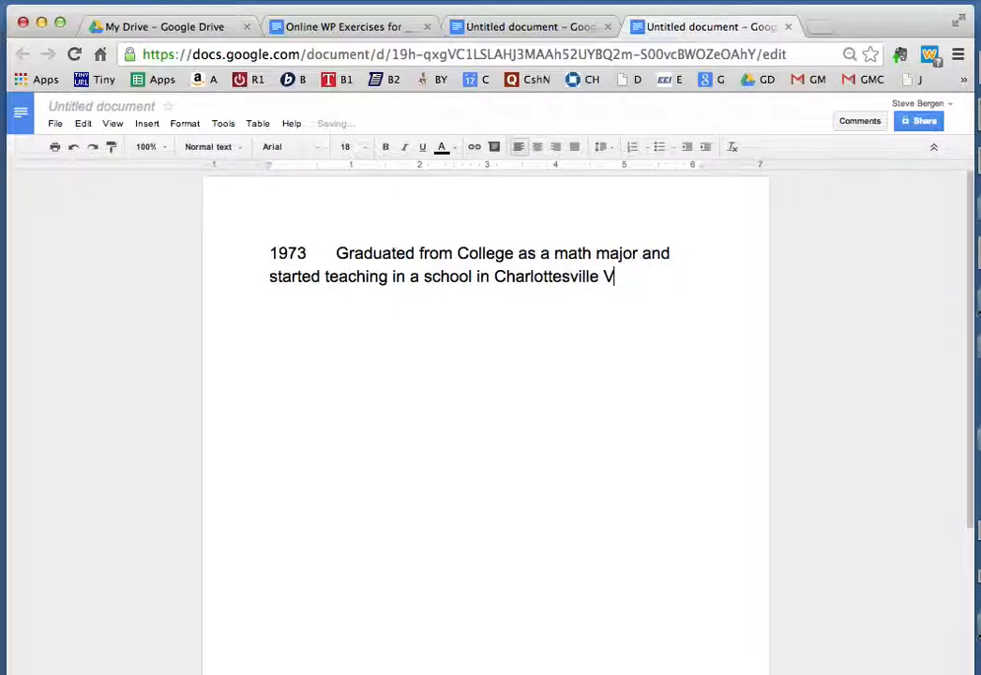
{"action": "type", "text": "irginia ca"}
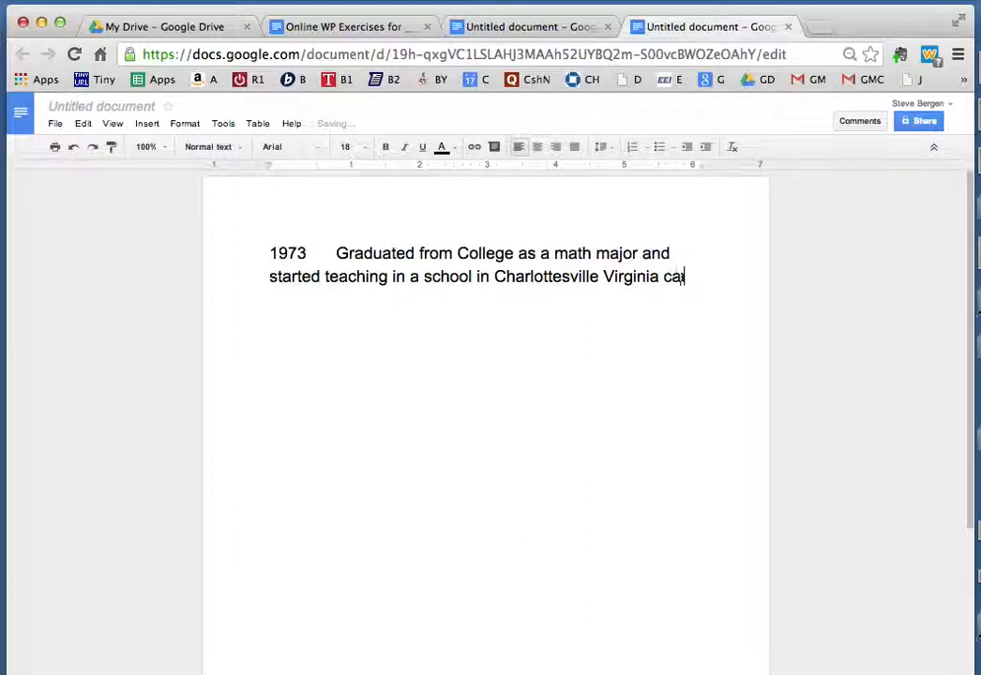
{"action": "type", "text": "lled St. Anne"}
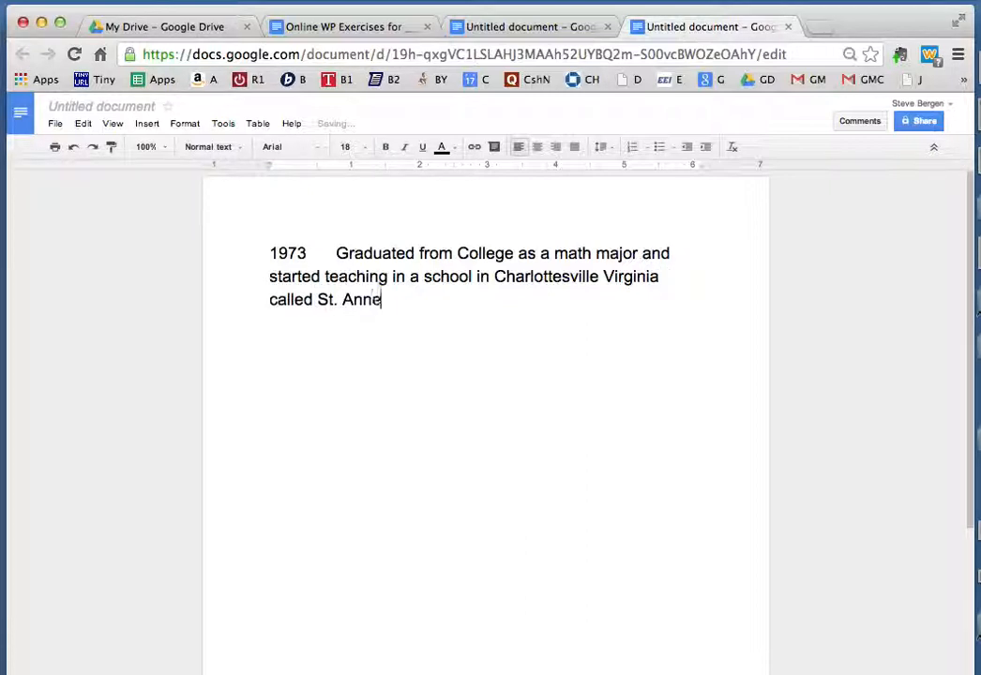
{"action": "type", "text": "'s Belfield School"}
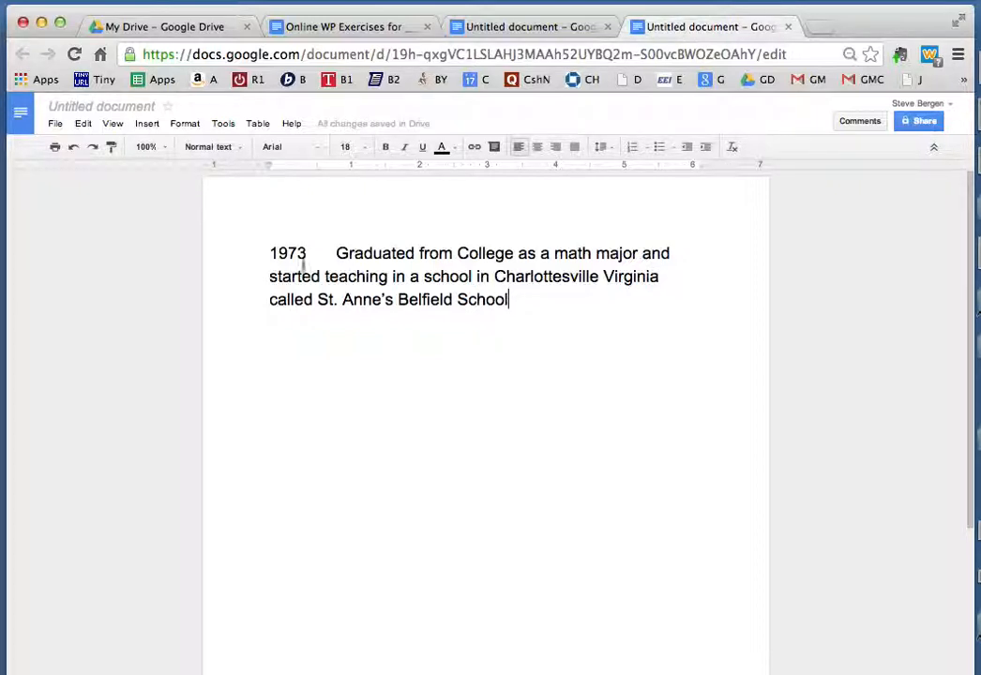
Move the 1973 paragraph's right indent inward about 0.5 inch and give it a hanging indent just past the 1-inch mark
{"action": "left_click_drag", "start_coordinate": [306, 252], "coordinate": [332, 255]}
{"action": "left_click", "coordinate": [524, 300]}
{"action": "left_click_drag", "start_coordinate": [524, 299], "coordinate": [254, 252]}
{"action": "left_click", "coordinate": [302, 278]}
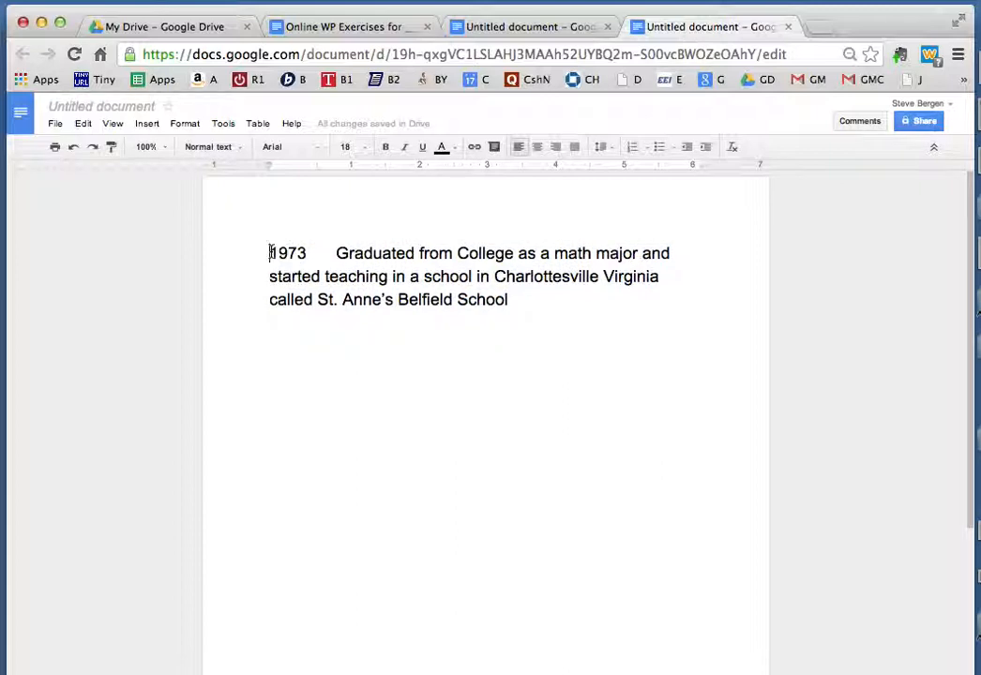
{"action": "left_click", "coordinate": [518, 300], "text": "shift"}
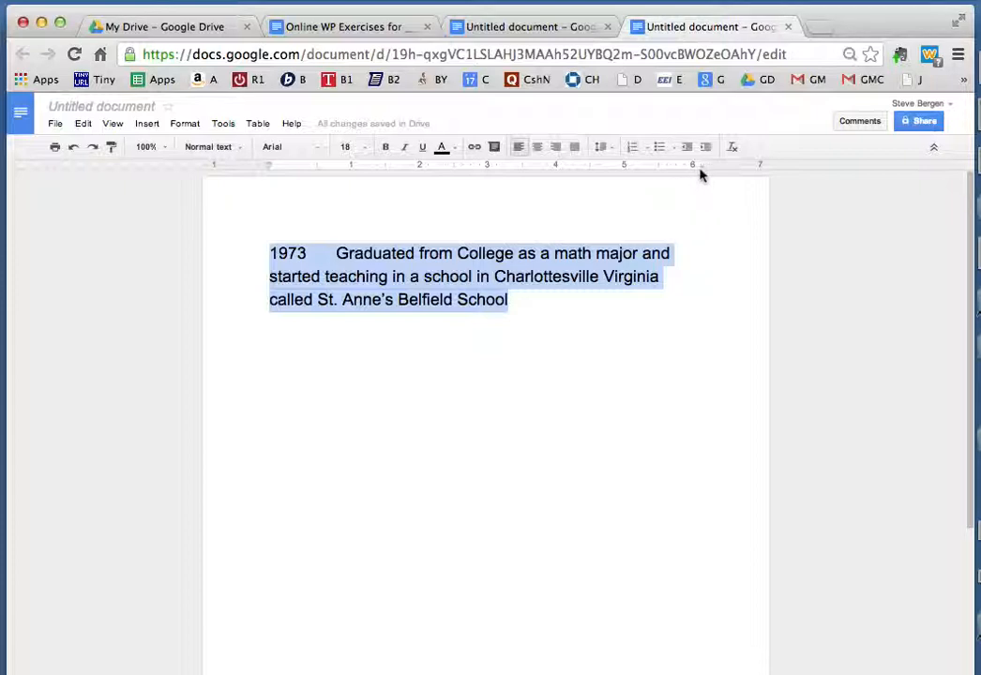
{"action": "left_click_drag", "start_coordinate": [699, 173], "coordinate": [667, 174]}
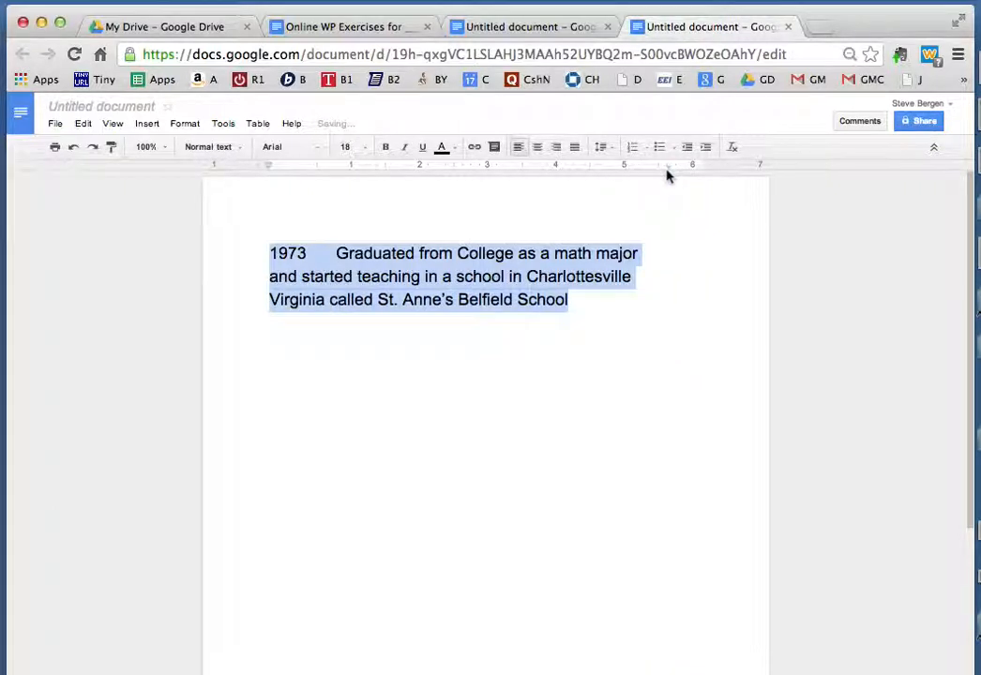
{"action": "left_click", "coordinate": [268, 173]}
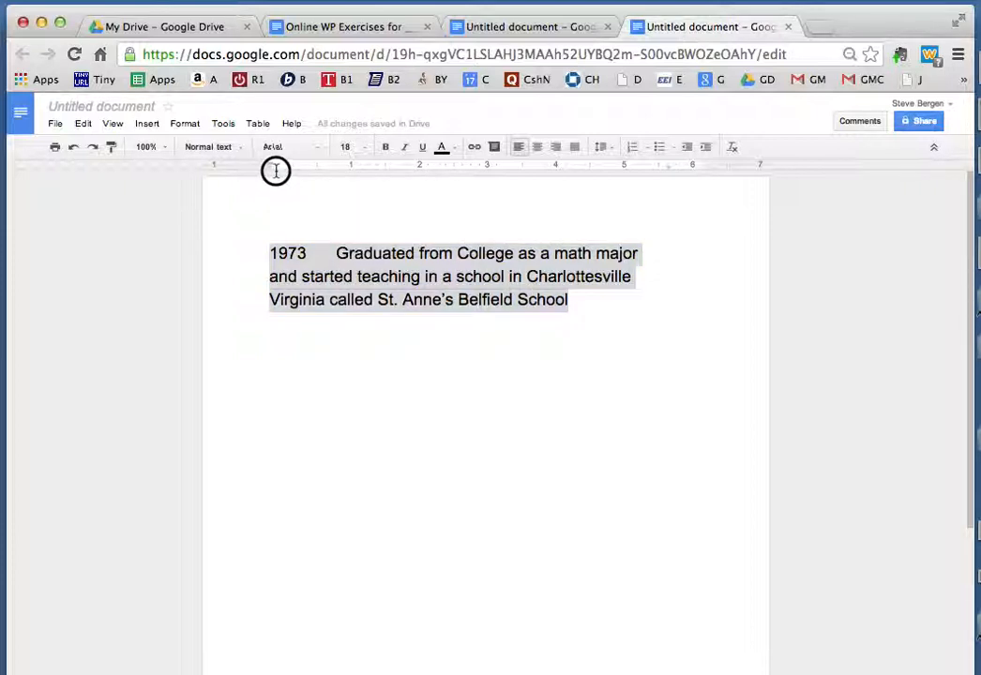
{"action": "mouse_move", "coordinate": [271, 173]}
{"action": "left_mouse_down"}
{"action": "mouse_move", "coordinate": [356, 174]}
{"action": "mouse_move", "coordinate": [335, 160]}
{"action": "mouse_move", "coordinate": [315, 164]}
{"action": "mouse_move", "coordinate": [362, 169]}
{"action": "mouse_move", "coordinate": [272, 167]}
{"action": "left_mouse_up"}
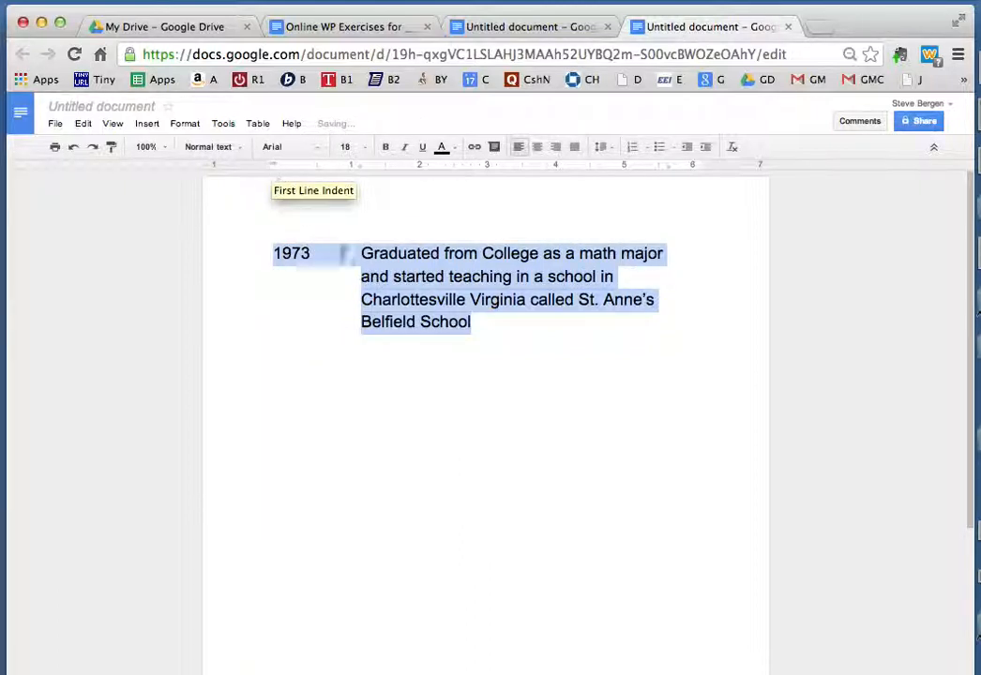
{"action": "left_click", "coordinate": [405, 387]}
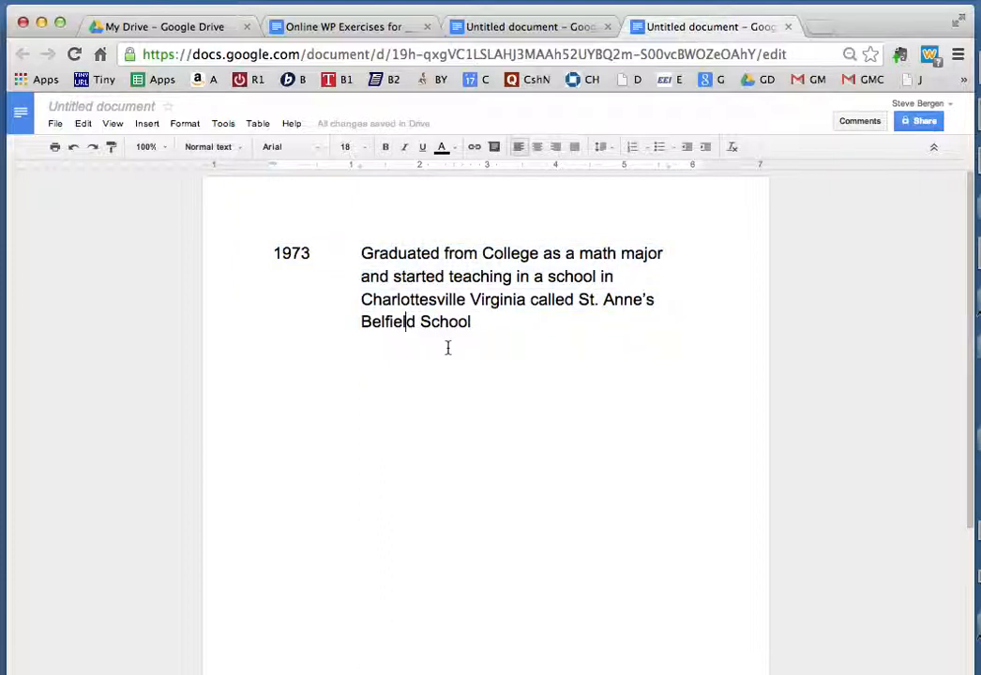
Add a second entry after a blank line, "1975", tabbed to "Moved to a school in CT called Wooster School where I was teaching math and computers"
{"action": "key", "text": "Return"}
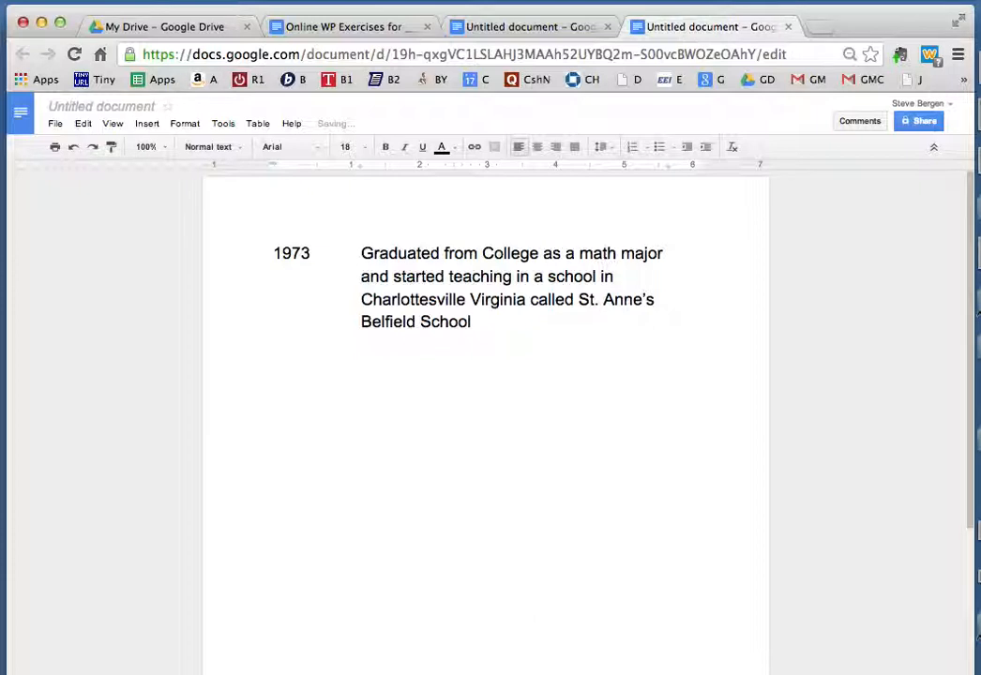
{"action": "type", "text": "1975Moved to"}
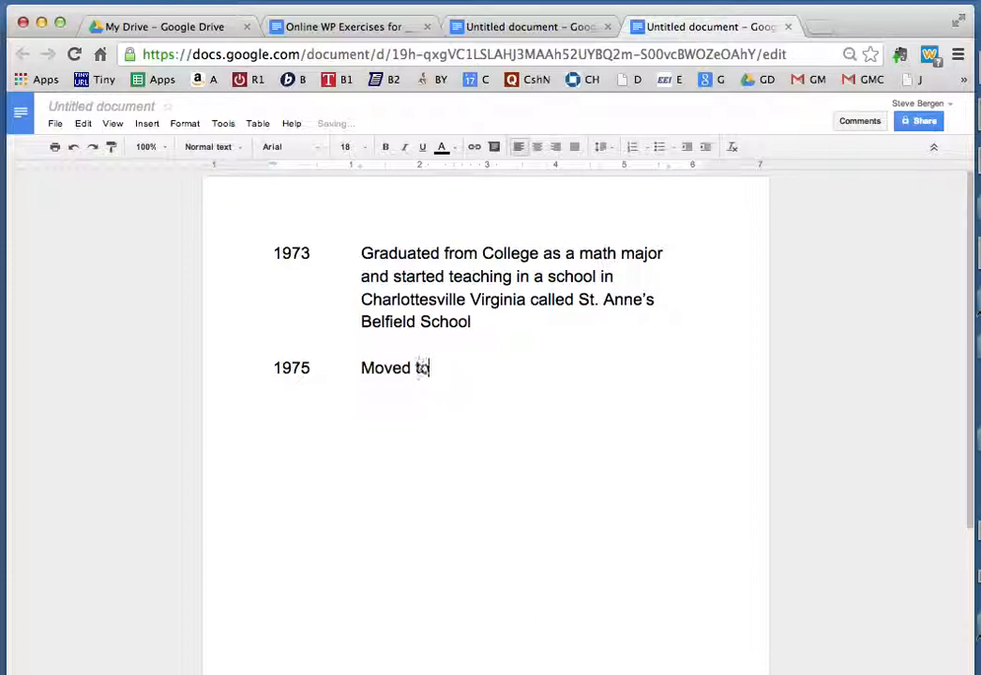
{"action": "type", "text": " a school in CT called"}
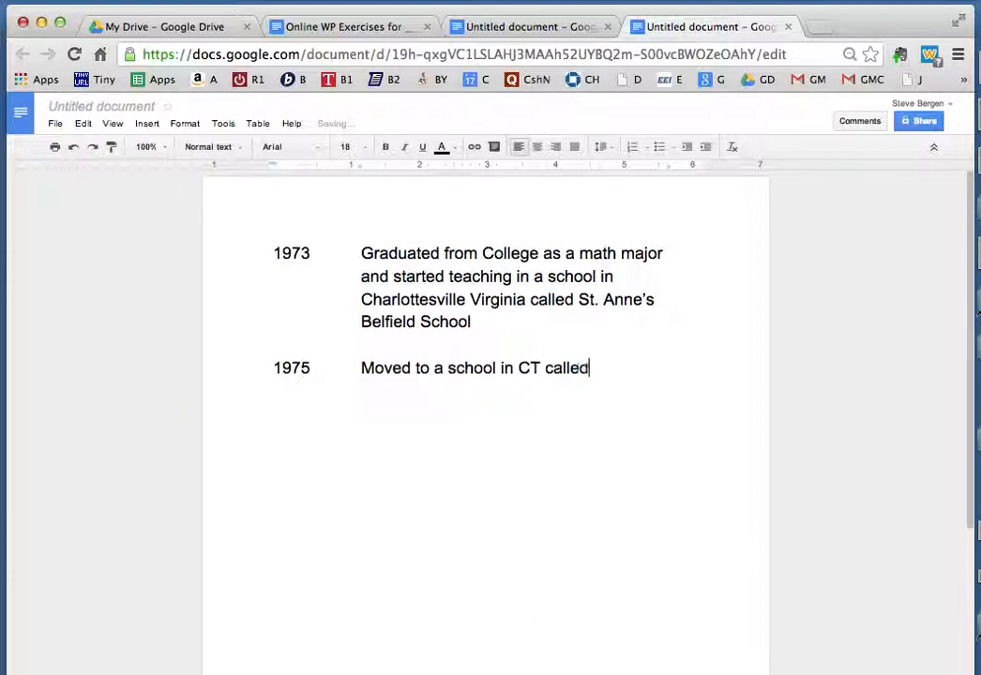
{"action": "type", "text": " Wooster Sch"}
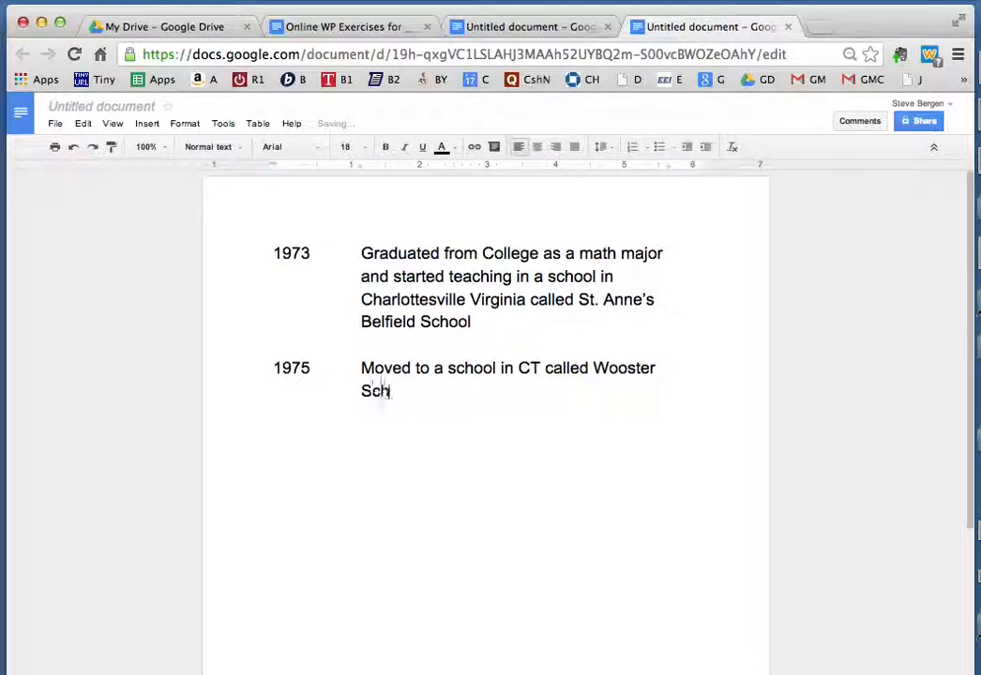
{"action": "type", "text": "ool where I was teach"}
{"action": "type", "text": "ing math an"}
{"action": "type", "text": "d computr"}
{"action": "type", "text": "ters"}
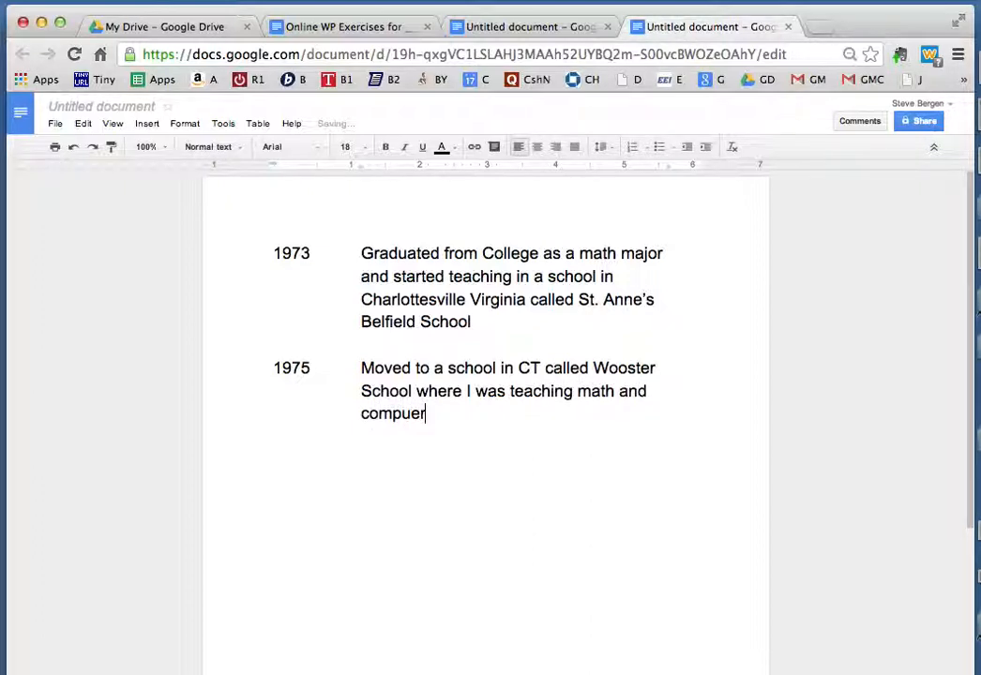